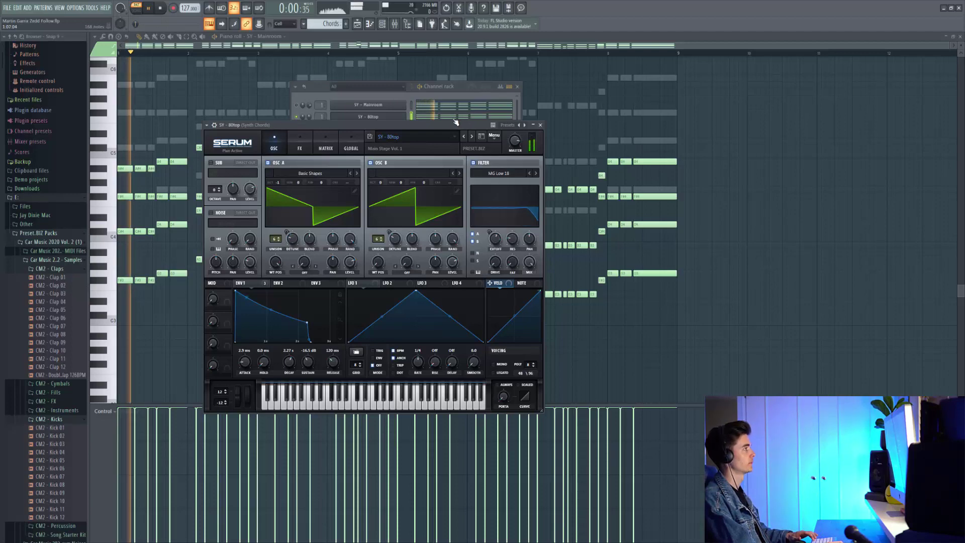
Audition the 8Dtop chord layer, and compare part A and part B of the Sylenth1 chord layer.
{"action": "key", "text": "space"}
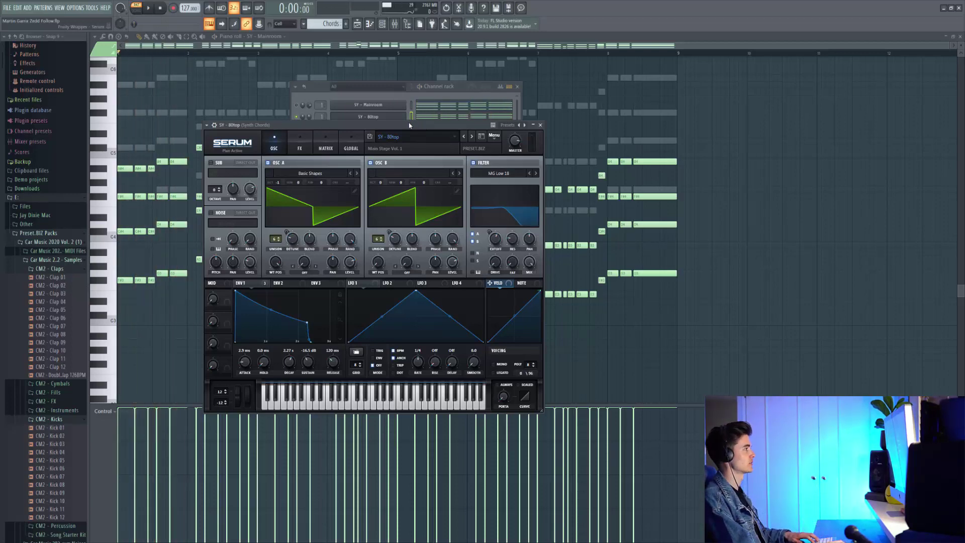
{"action": "left_click_drag", "start_coordinate": [410, 126], "coordinate": [409, 131]}
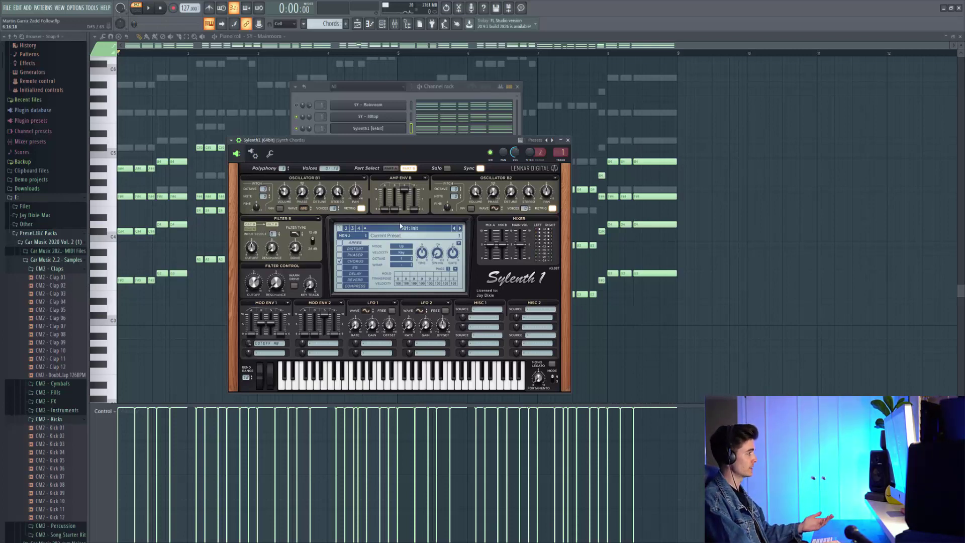
{"action": "left_click", "coordinate": [390, 168]}
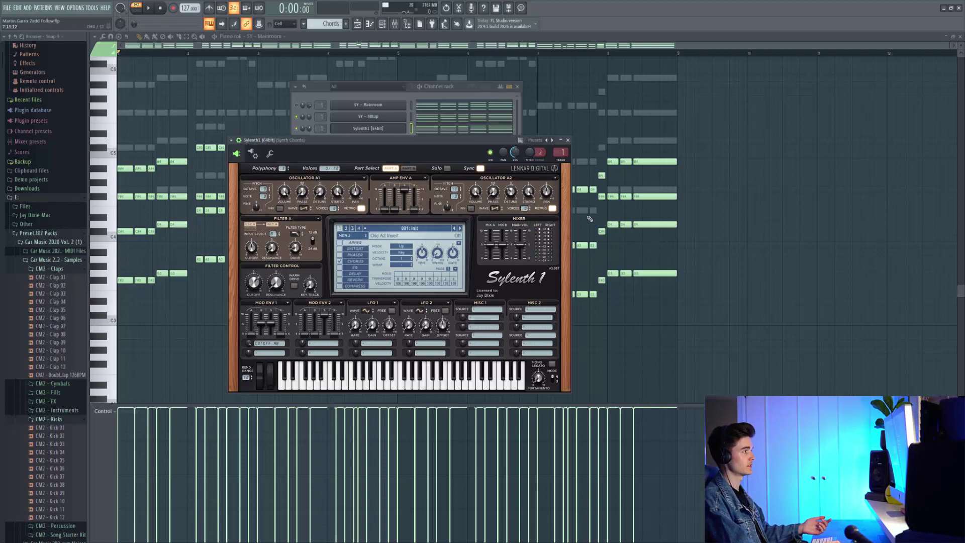
{"action": "left_click", "coordinate": [409, 168]}
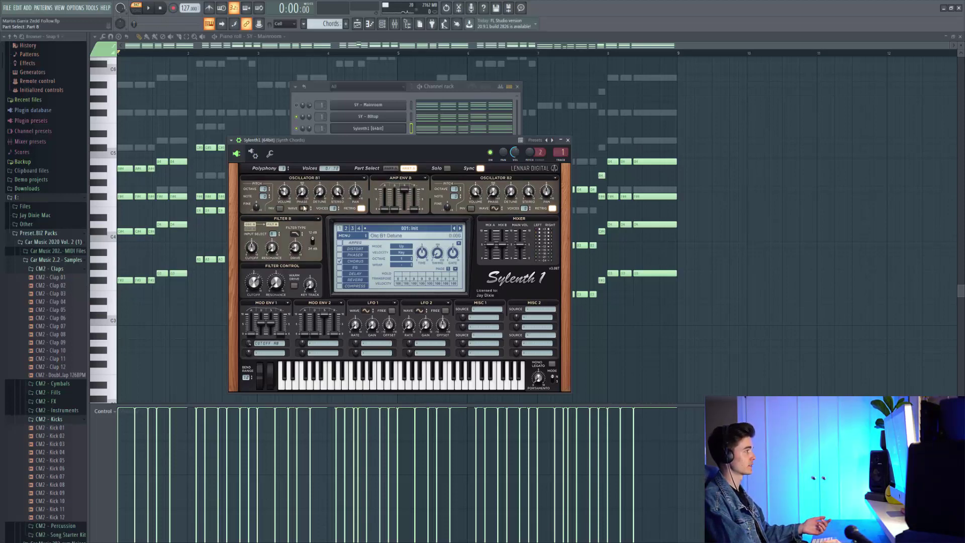
{"action": "left_click", "coordinate": [391, 168]}
{"action": "key", "text": "space"}
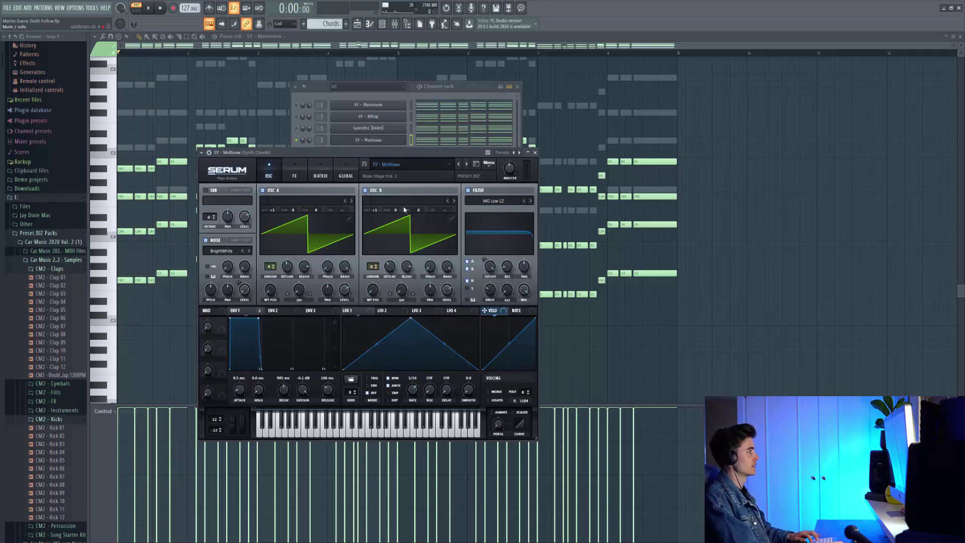
Play the chord layers, including the Multisaw, and audition the CLA-3A compressor on the Synth Chords mixer track.
{"action": "key", "text": "space"}
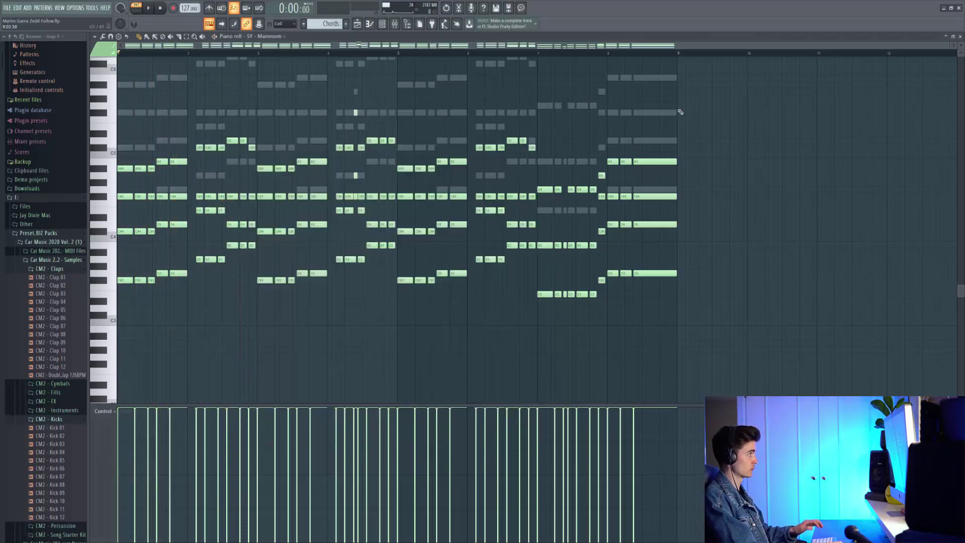
{"action": "key", "text": "space"}
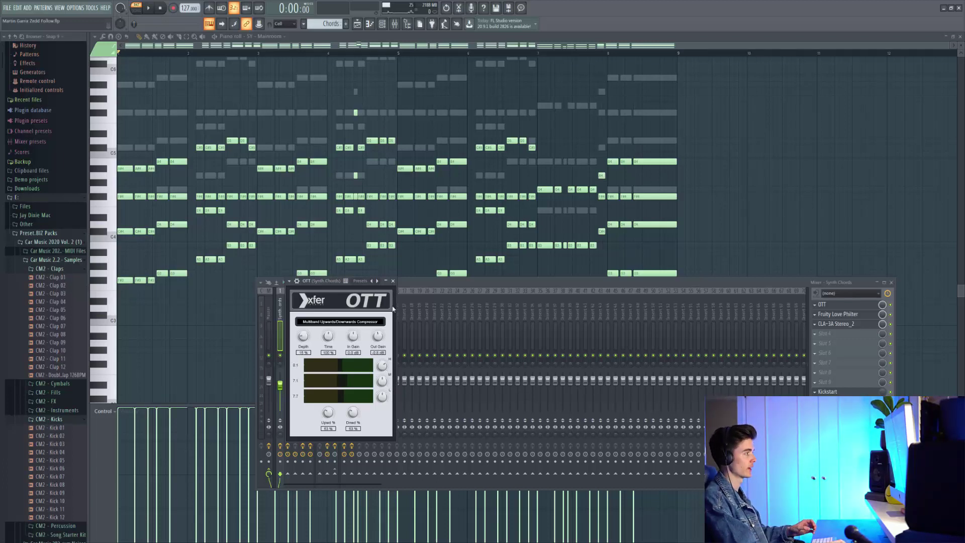
{"action": "left_click", "coordinate": [883, 324]}
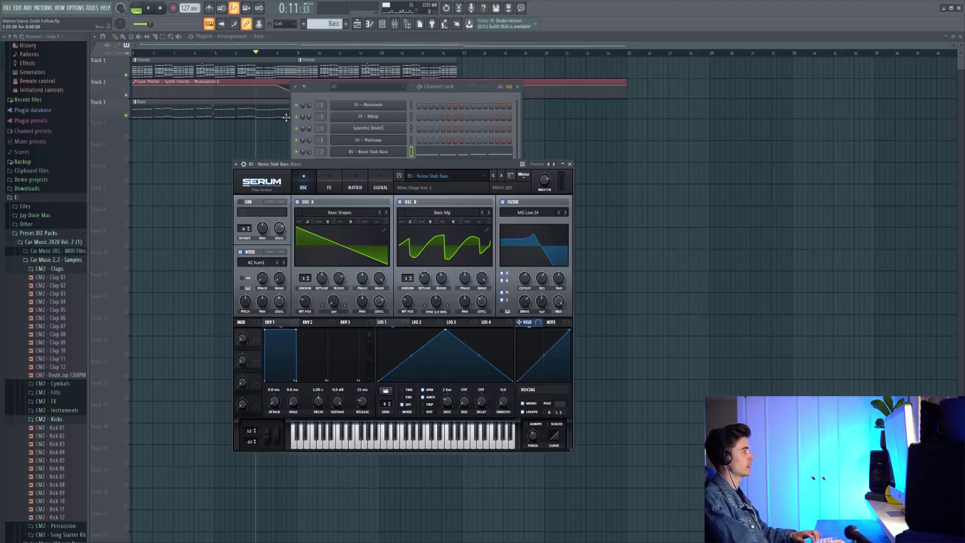
Open the Noise Stab Bass notes in the piano roll and examine the opening bass phrase.
{"action": "left_click", "coordinate": [443, 159]}
{"action": "scroll", "coordinate": [330, 213], "scroll_direction": "up", "scroll_amount": 2}
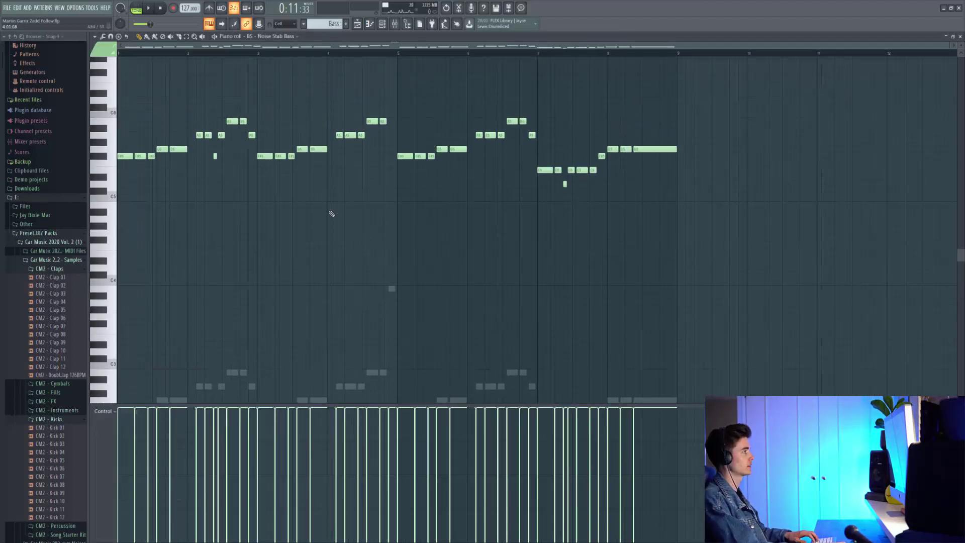
{"action": "scroll", "coordinate": [276, 231], "scroll_direction": "up", "scroll_amount": 5}
{"action": "scroll", "coordinate": [632, 254], "scroll_direction": "down", "scroll_amount": 4}
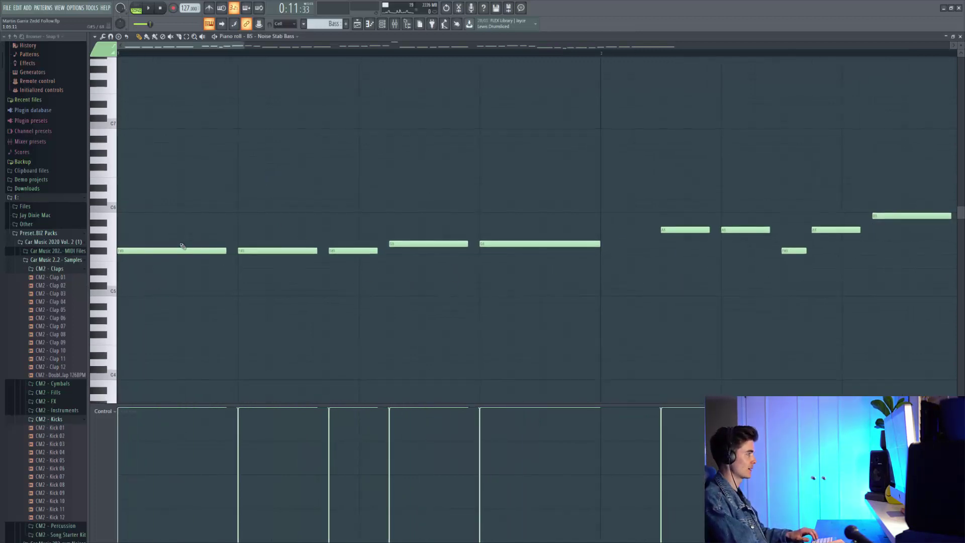
Try a different length for the first Noise Stab Bass note and undo the change.
{"action": "scroll", "coordinate": [280, 249], "scroll_direction": "up", "scroll_amount": 4}
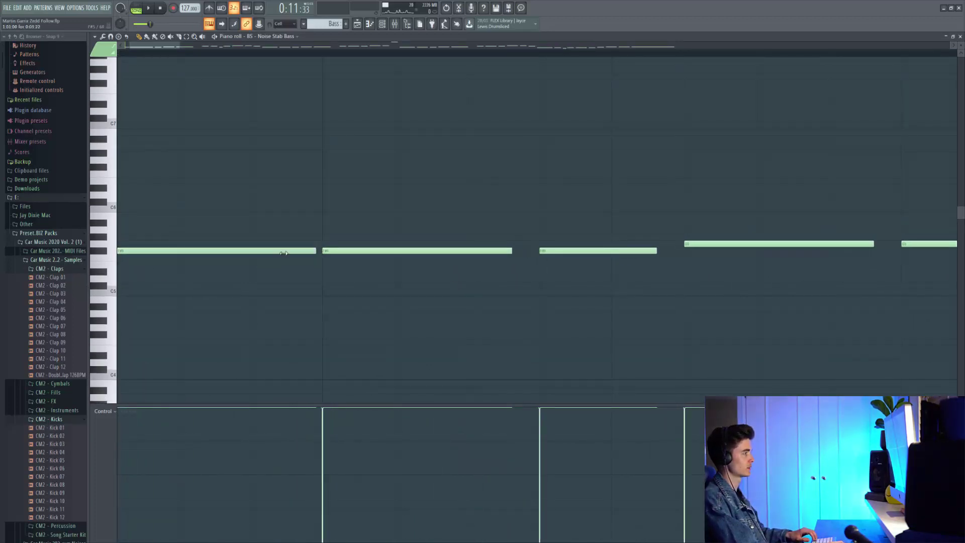
{"action": "left_click_drag", "start_coordinate": [284, 253], "coordinate": [285, 252]}
{"action": "key", "text": "ctrl+z"}
{"action": "key", "text": "ctrl+z"}
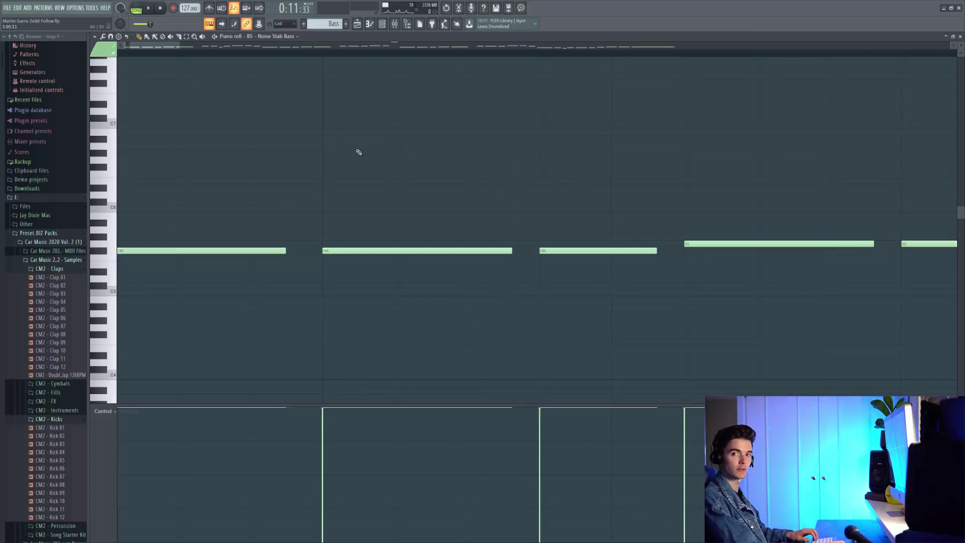
{"action": "key", "text": "ctrl+alt+z"}
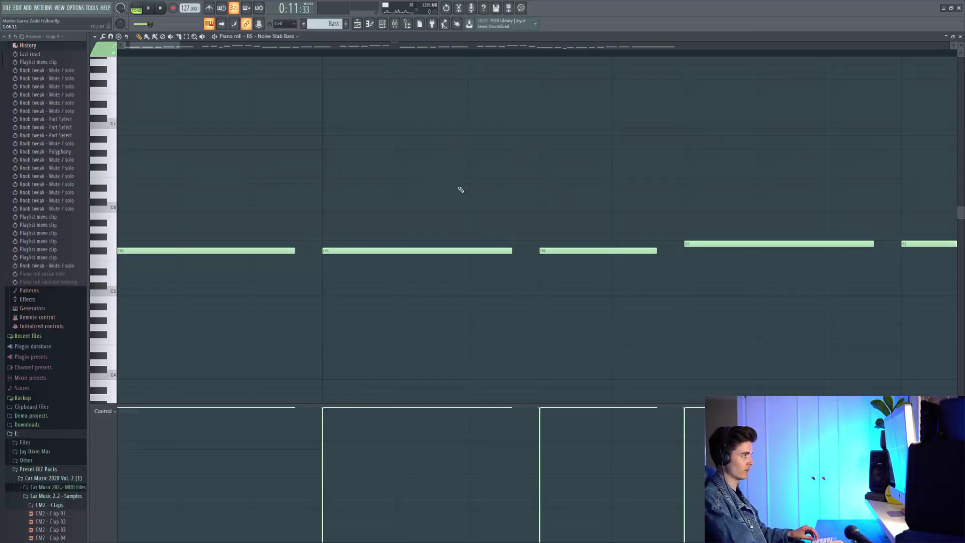
Play the bass pattern on its own from the start to hear the Noise Stab Bass and LD - Time layers.
{"action": "scroll", "coordinate": [377, 193], "scroll_direction": "down", "scroll_amount": 4}
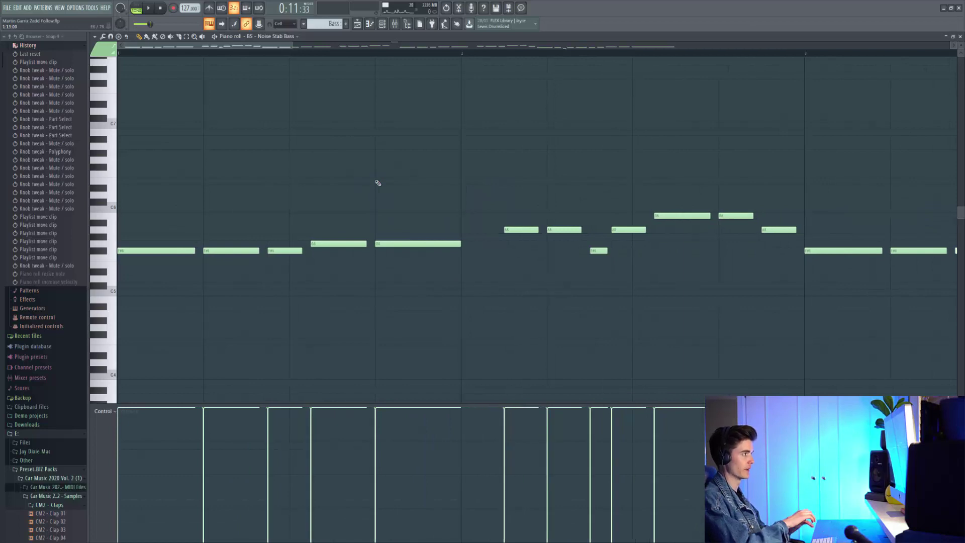
{"action": "key", "text": "l"}
{"action": "scroll", "coordinate": [402, 130], "scroll_direction": "down", "scroll_amount": 3}
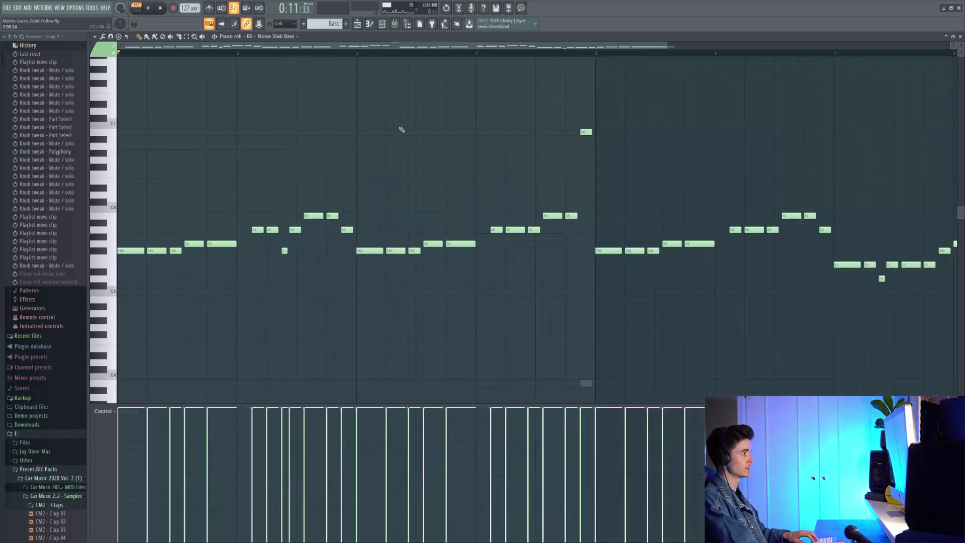
{"action": "key", "text": "space"}
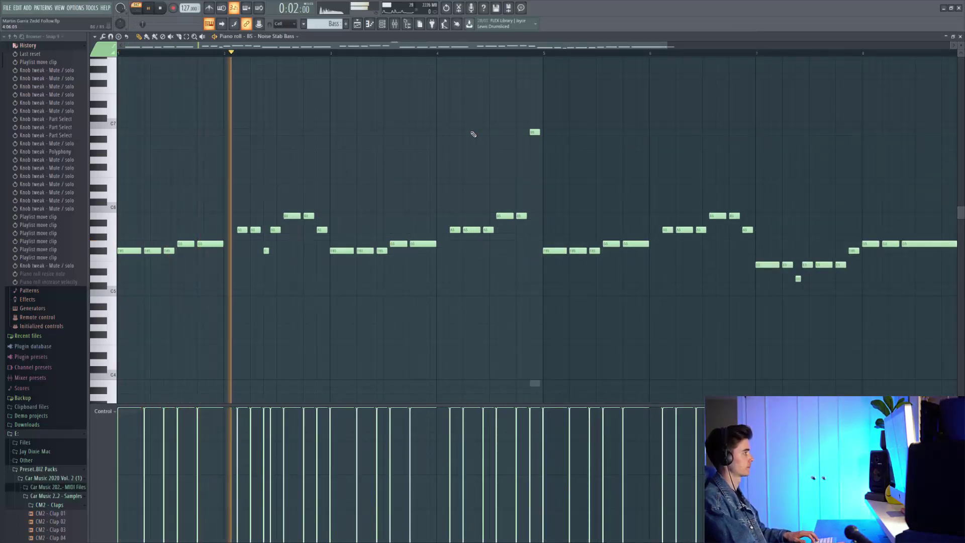
{"action": "scroll", "coordinate": [471, 133], "scroll_direction": "down", "scroll_amount": 3}
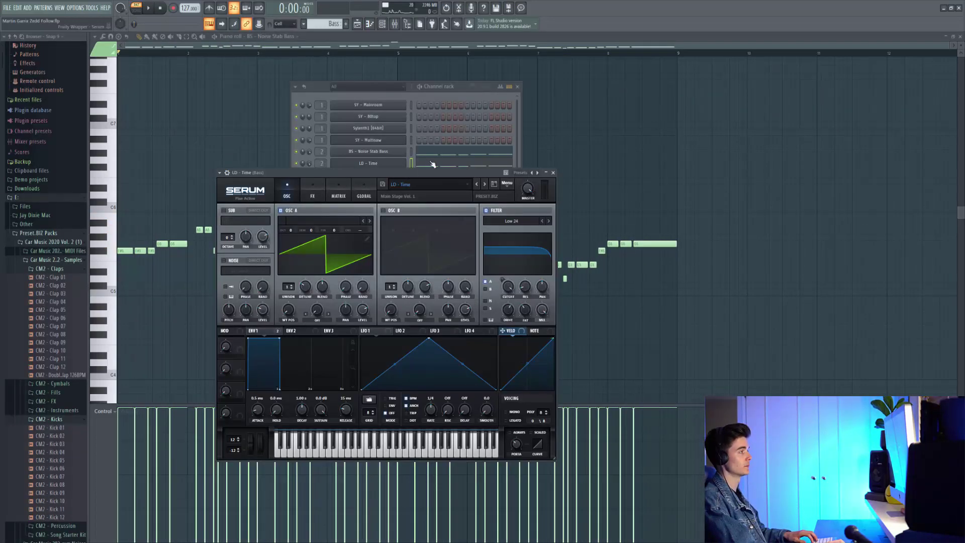
{"action": "key", "text": "space"}
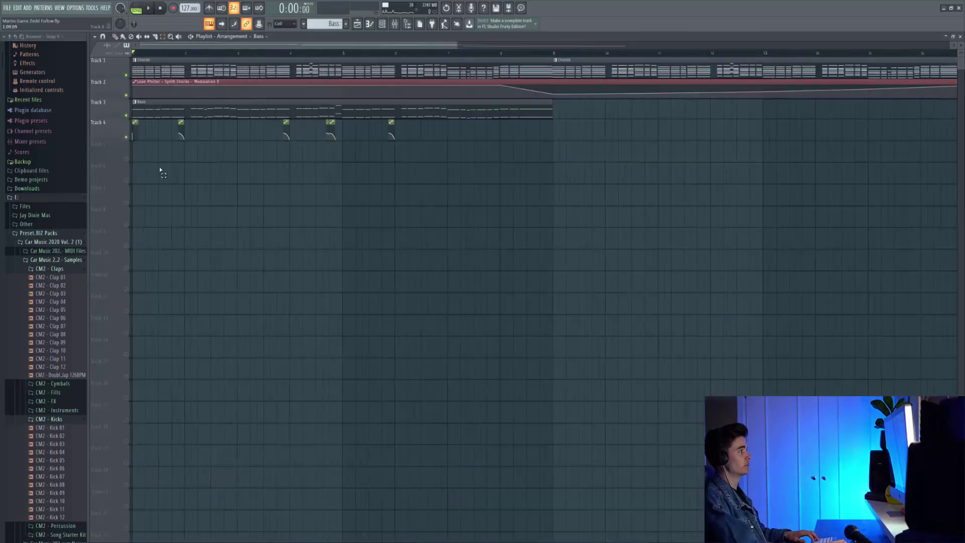
Examine the Mainroom pitch bend automation clips on Track 4 and play the arrangement from the start, toggling the chords track's mute.
{"action": "scroll", "coordinate": [160, 171], "scroll_direction": "up", "scroll_amount": 5}
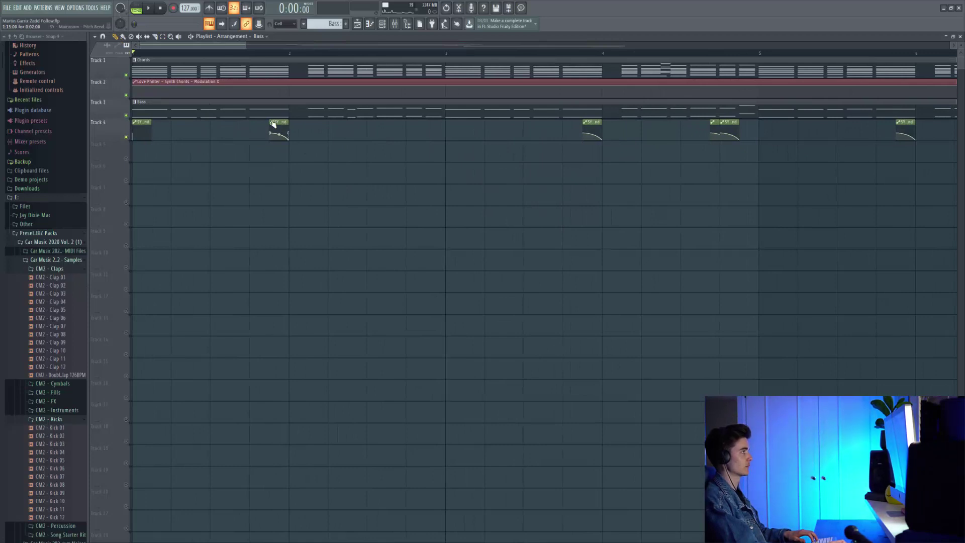
{"action": "scroll", "coordinate": [271, 123], "scroll_direction": "up", "scroll_amount": 3}
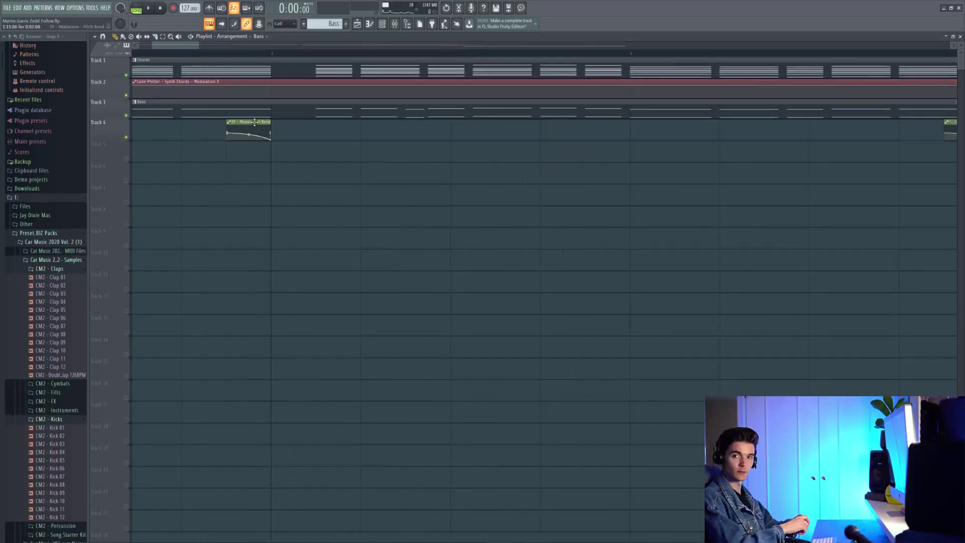
{"action": "scroll", "coordinate": [280, 129], "scroll_direction": "down", "scroll_amount": 3}
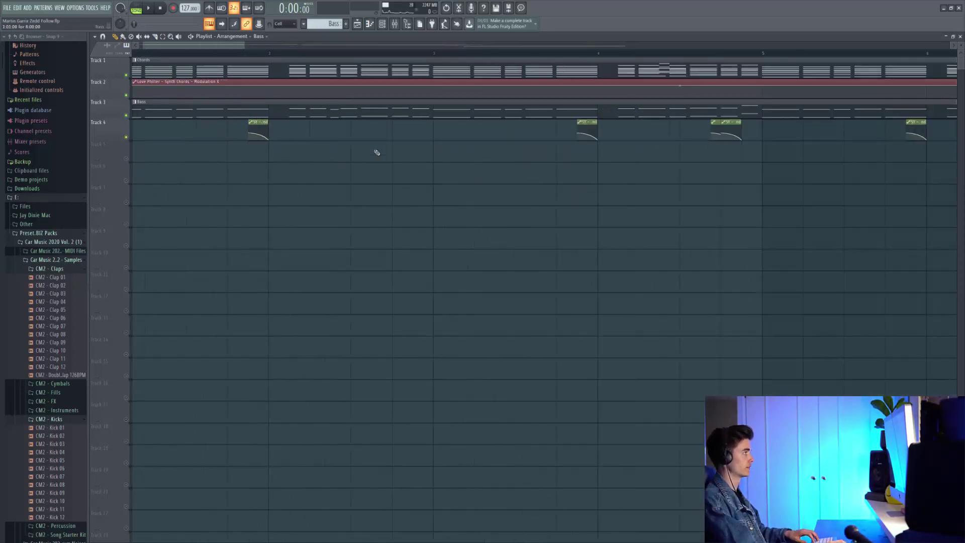
{"action": "scroll", "coordinate": [329, 121], "scroll_direction": "down", "scroll_amount": 4}
{"action": "key", "text": "space"}
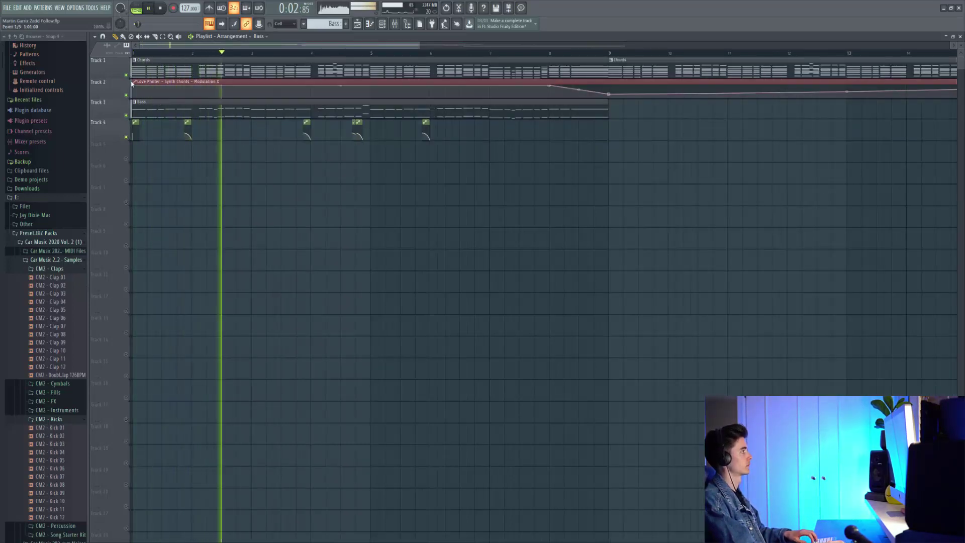
{"action": "left_click", "coordinate": [127, 75]}
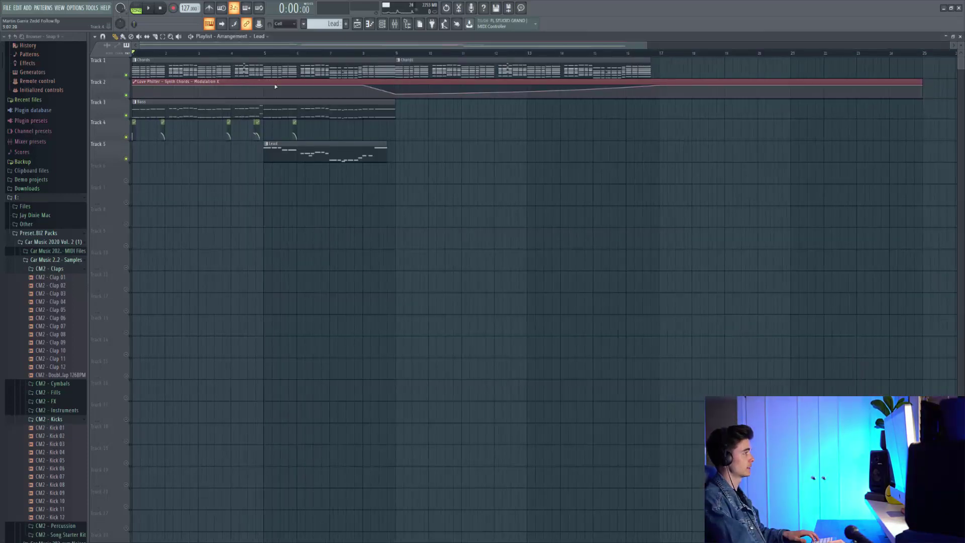
Play the arrangement from bar 5 and mute the chords and bass tracks to isolate the lead.
{"action": "left_click_drag", "start_coordinate": [265, 53], "coordinate": [396, 55]}
{"action": "key", "text": "space"}
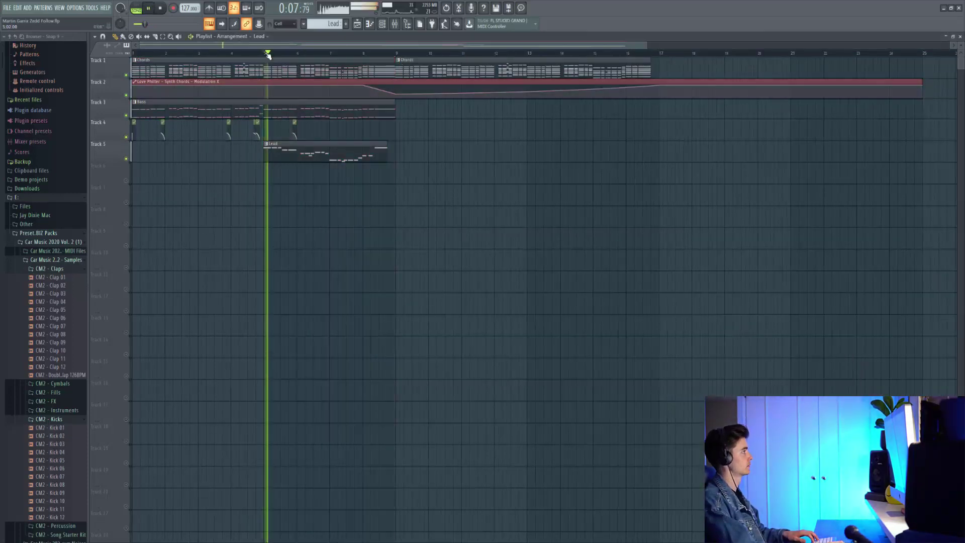
{"action": "left_click", "coordinate": [126, 116]}
{"action": "left_click", "coordinate": [126, 75]}
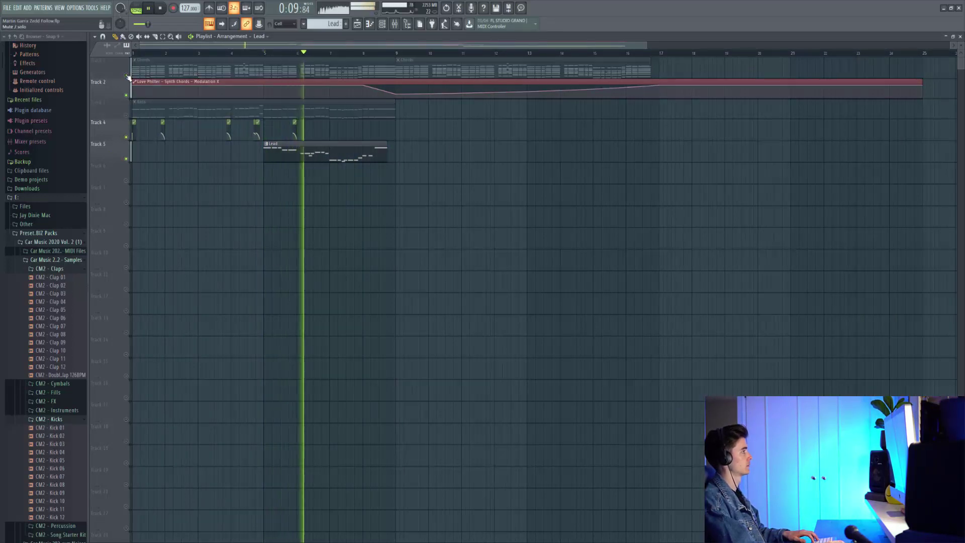
Enable the LD - Astro pitch bend automation on Track 6 and play the end of the lead from bar 8.
{"action": "scroll", "coordinate": [276, 144], "scroll_direction": "up", "scroll_amount": 2}
{"action": "scroll", "coordinate": [276, 144], "scroll_direction": "up", "scroll_amount": 1}
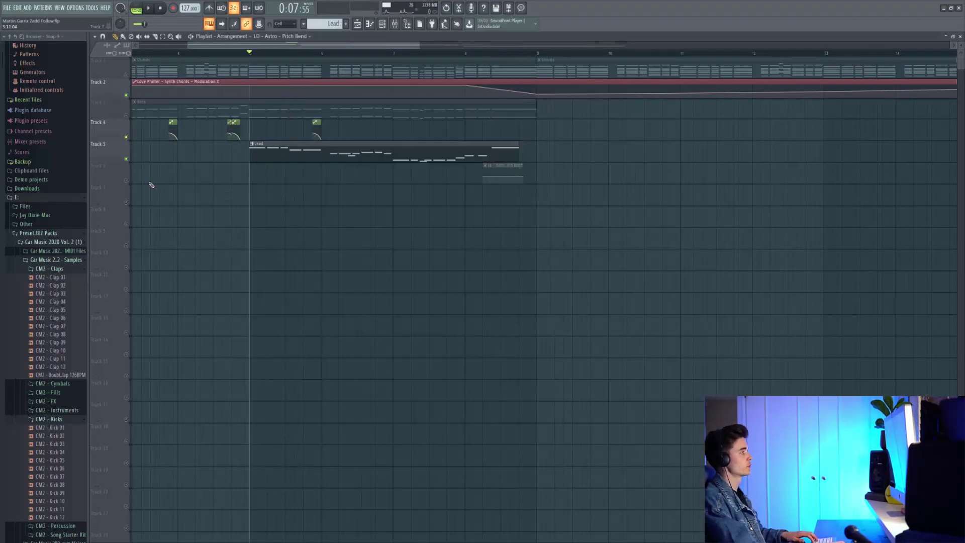
{"action": "left_click", "coordinate": [126, 181]}
{"action": "scroll", "coordinate": [494, 166], "scroll_direction": "up", "scroll_amount": 6}
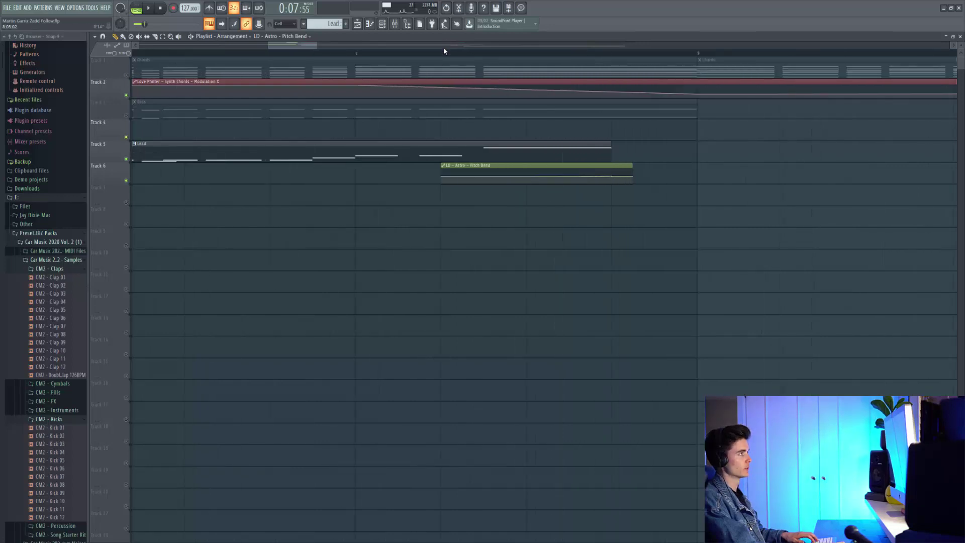
{"action": "scroll", "coordinate": [443, 52], "scroll_direction": "right", "scroll_amount": 2}
{"action": "left_click_drag", "start_coordinate": [358, 54], "coordinate": [313, 55]}
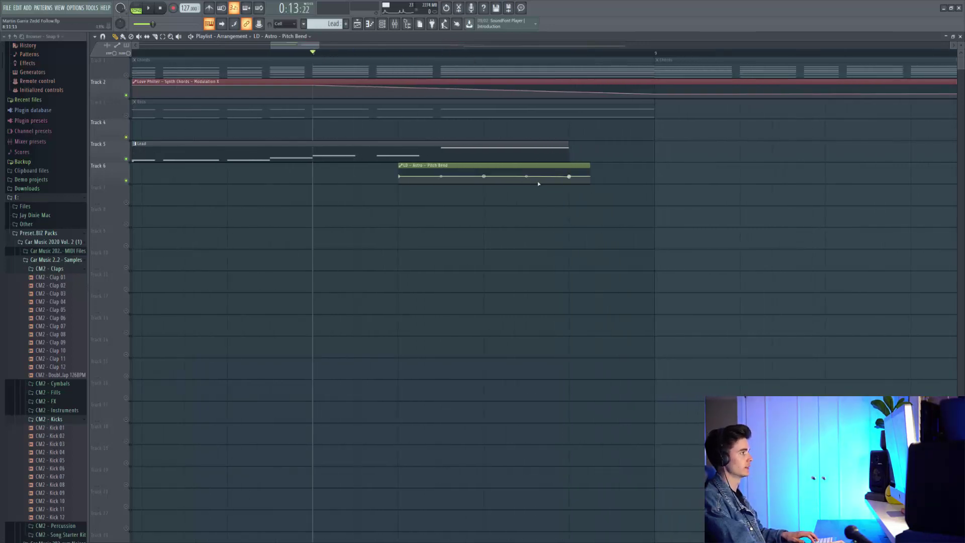
{"action": "key", "text": "space"}
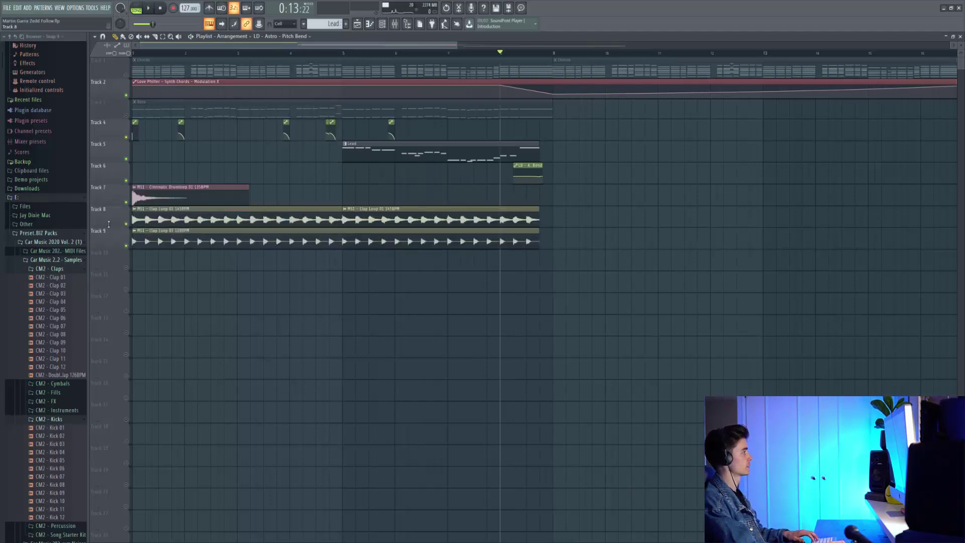
Play the soloed clap loop on Track 8 from the start and bring in the second clap loop on Track 9.
{"action": "scroll", "coordinate": [136, 131], "scroll_direction": "up", "scroll_amount": 6}
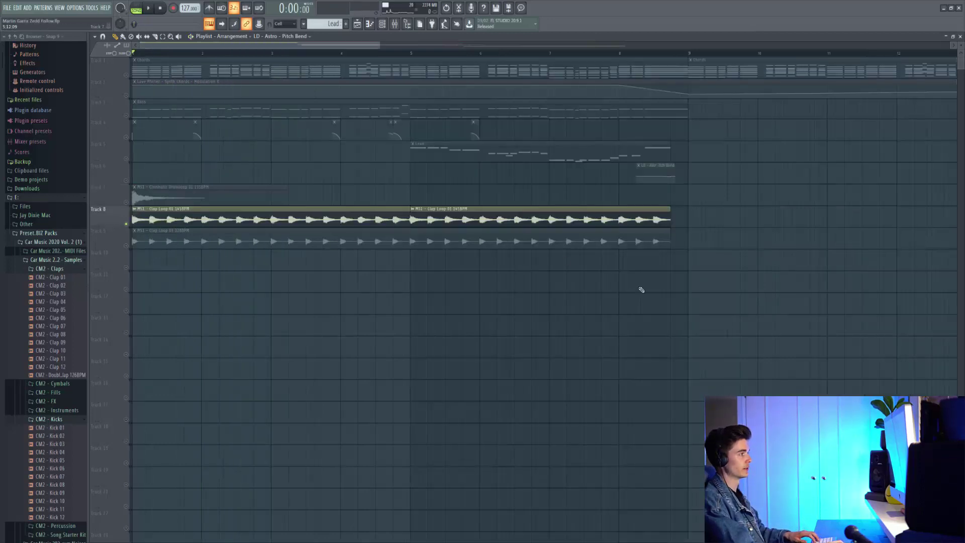
{"action": "key", "text": "space"}
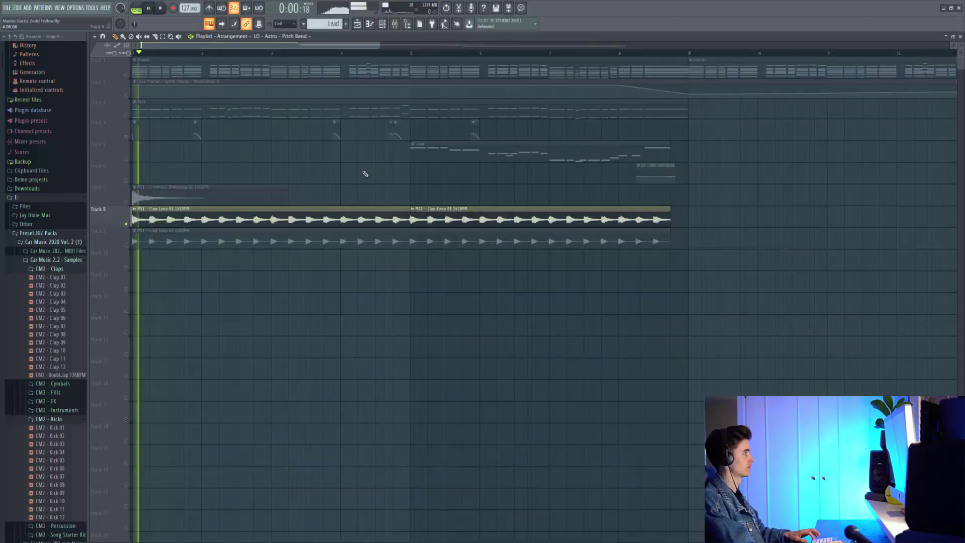
{"action": "left_click", "coordinate": [126, 245]}
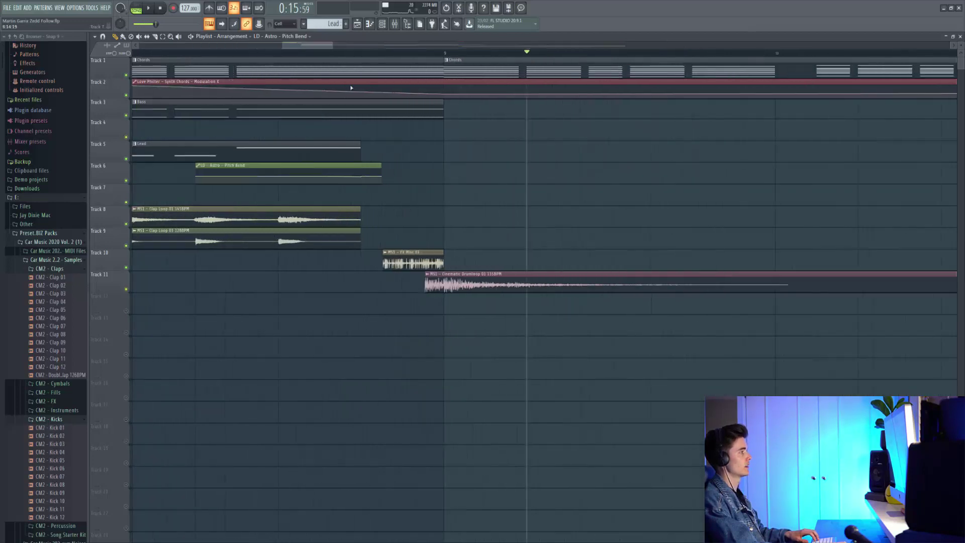
Play the transition into bar 9 to hear the FX clip on Track 10 and the cinematic drumloop on Track 11.
{"action": "left_click", "coordinate": [369, 53]}
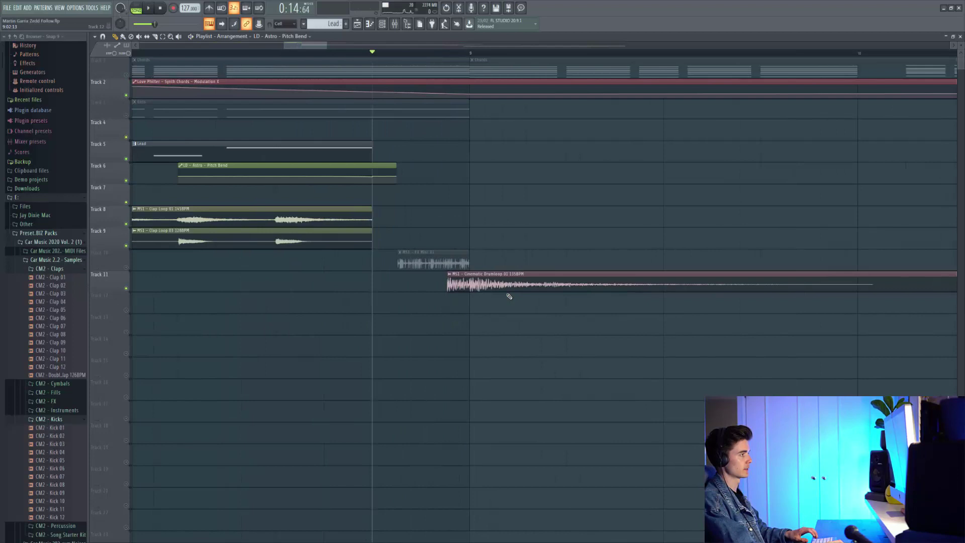
{"action": "key", "text": "space"}
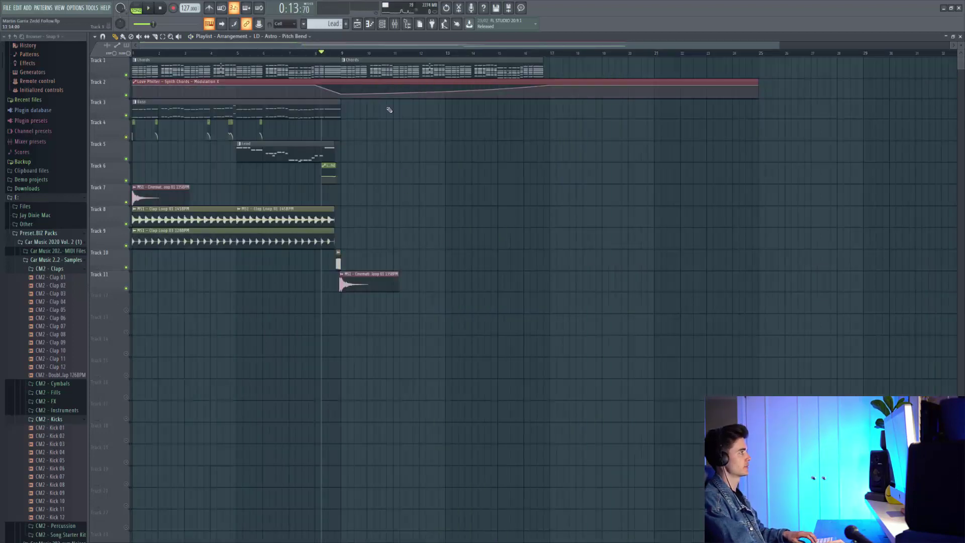
{"action": "key", "text": "space"}
{"action": "scroll", "coordinate": [355, 135], "scroll_direction": "up", "scroll_amount": 3}
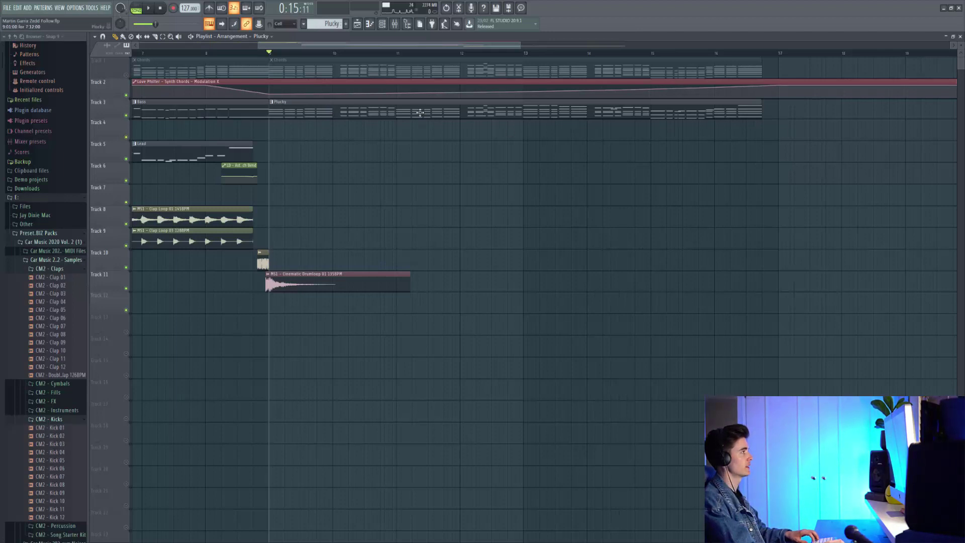
Play the Plucky clip from bar 9, mute Tracks 3 and 1, and audition the Retro pluck clip on Track 4.
{"action": "key", "text": "space"}
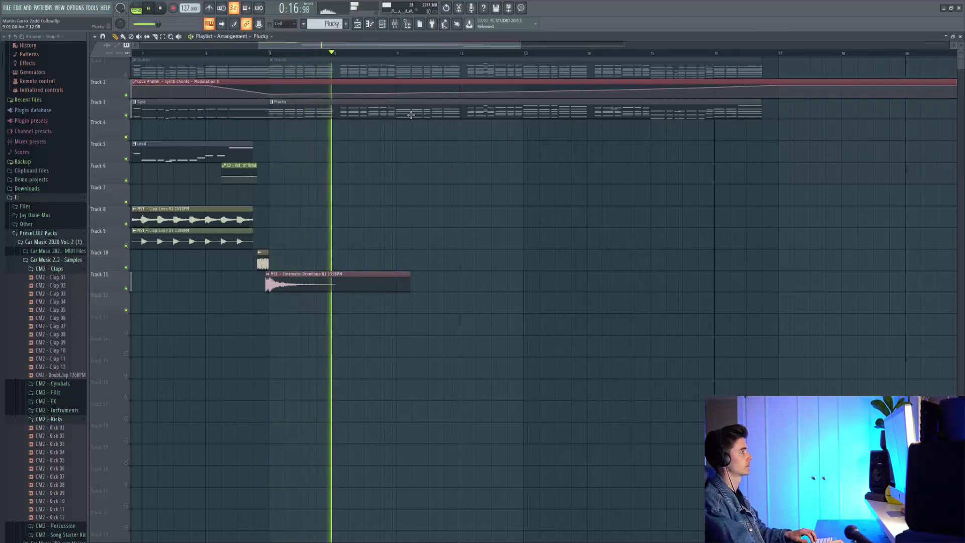
{"action": "key", "text": "space"}
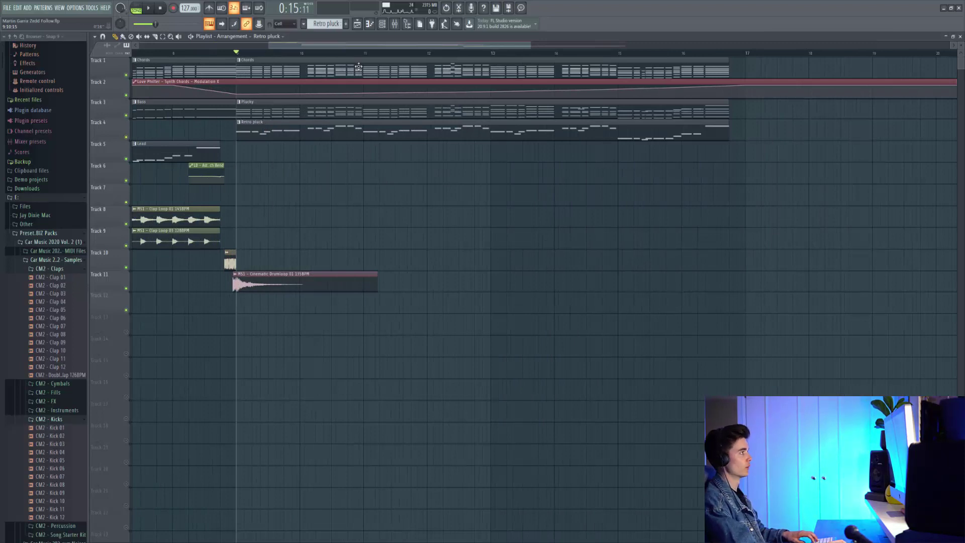
{"action": "left_click", "coordinate": [126, 115]}
{"action": "left_click", "coordinate": [126, 75]}
{"action": "key", "text": "space"}
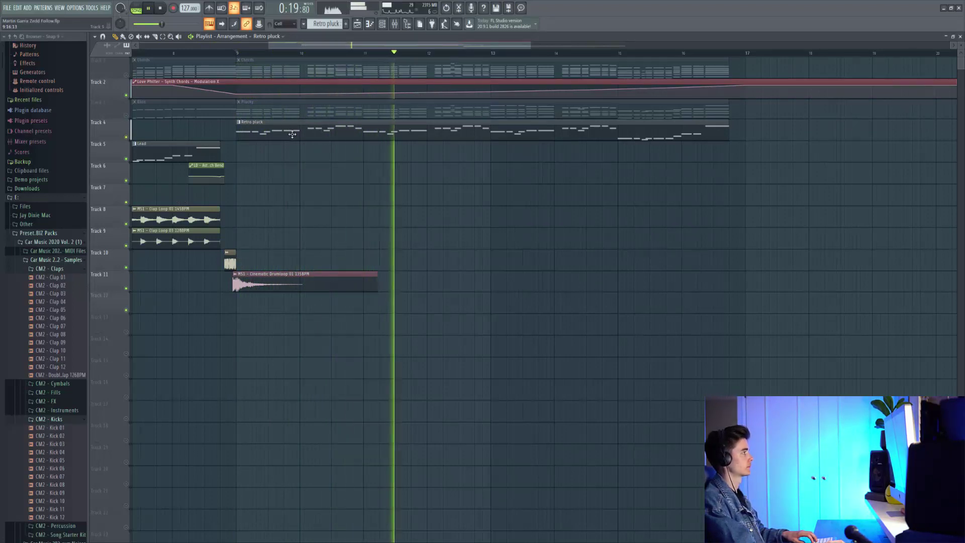
{"action": "key", "text": "space"}
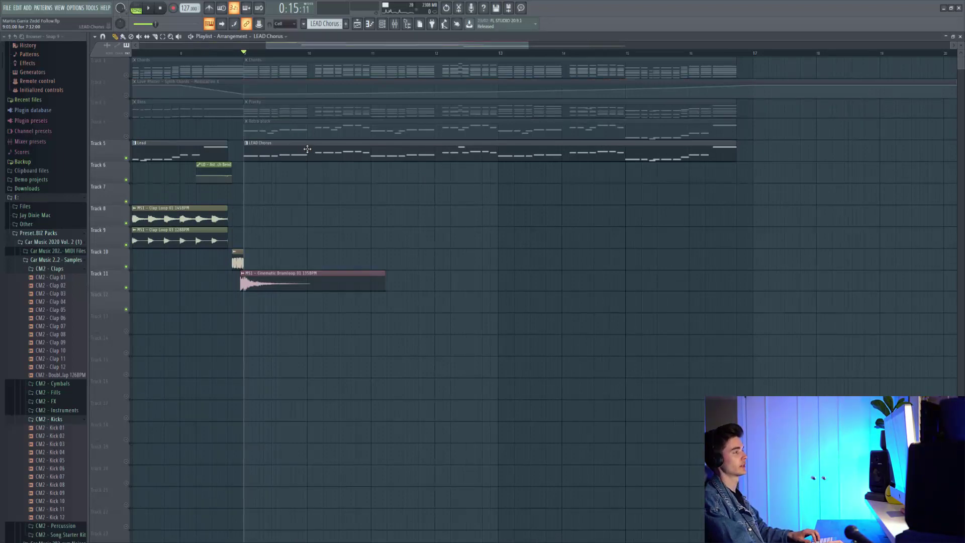
Play the LEAD Chorus clip on Track 5 from bar 9 and skip ahead within it.
{"action": "scroll", "coordinate": [380, 205], "scroll_direction": "down", "scroll_amount": 3}
{"action": "key", "text": "space"}
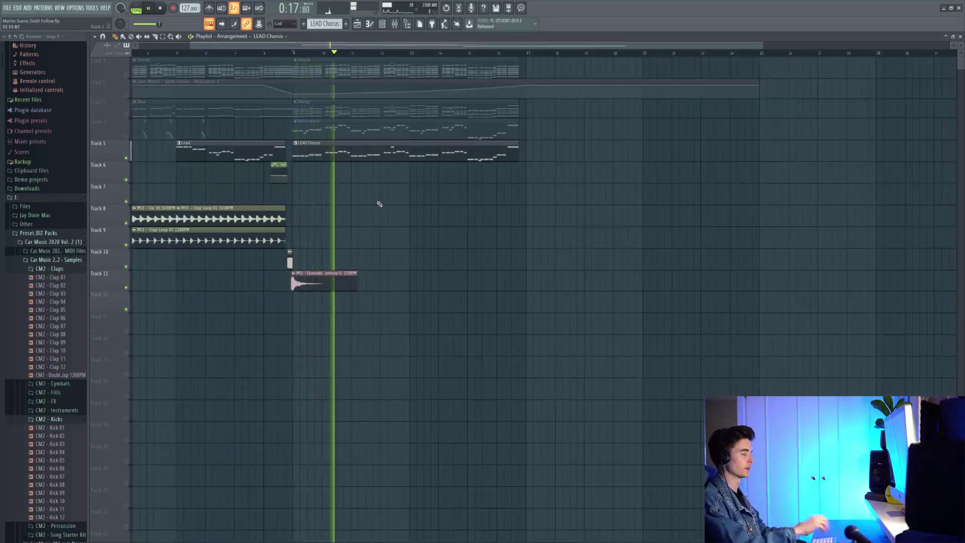
{"action": "left_click", "coordinate": [433, 53]}
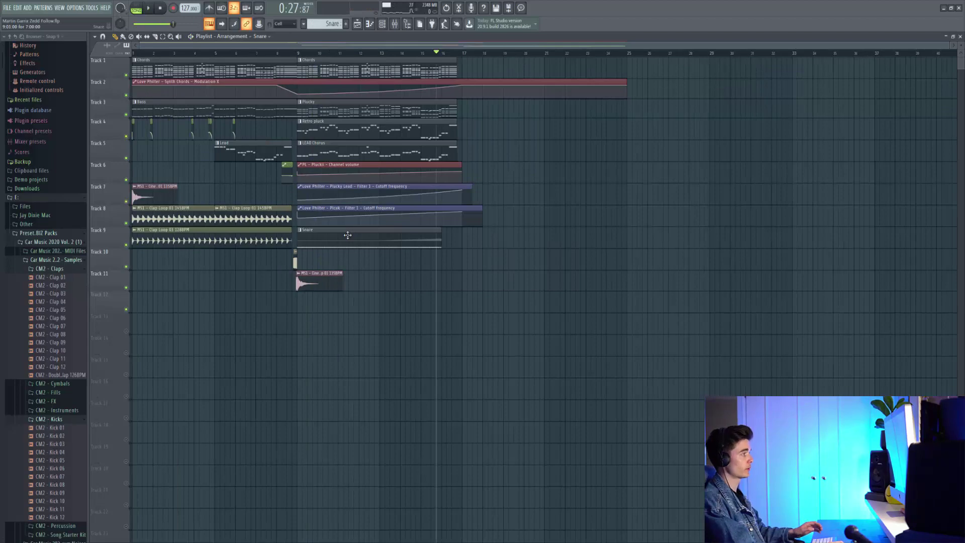
Open the Snare pattern's notes and display the snare's channel pitch automation beneath them.
{"action": "double_click", "coordinate": [344, 238]}
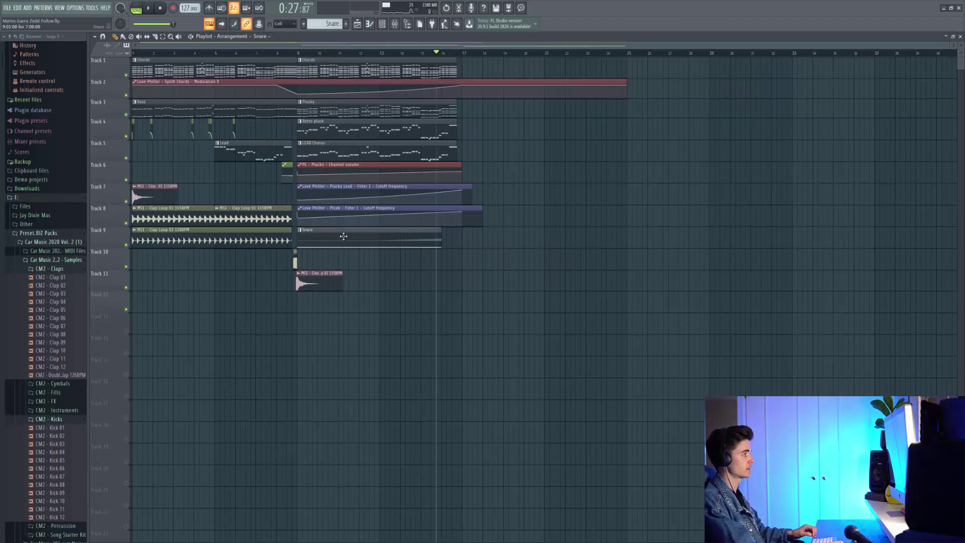
{"action": "scroll", "coordinate": [127, 292], "scroll_direction": "up", "scroll_amount": 3}
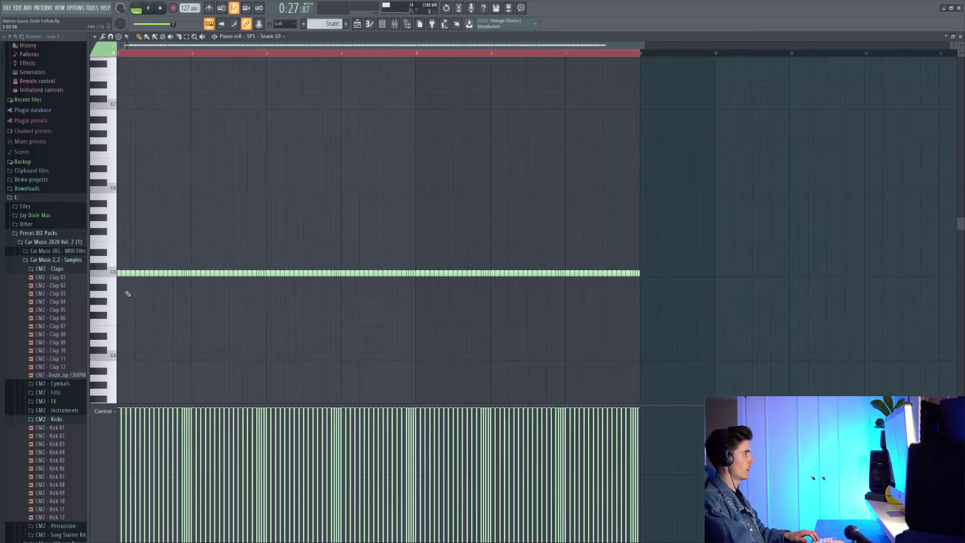
{"action": "scroll", "coordinate": [132, 284], "scroll_direction": "up", "scroll_amount": 3}
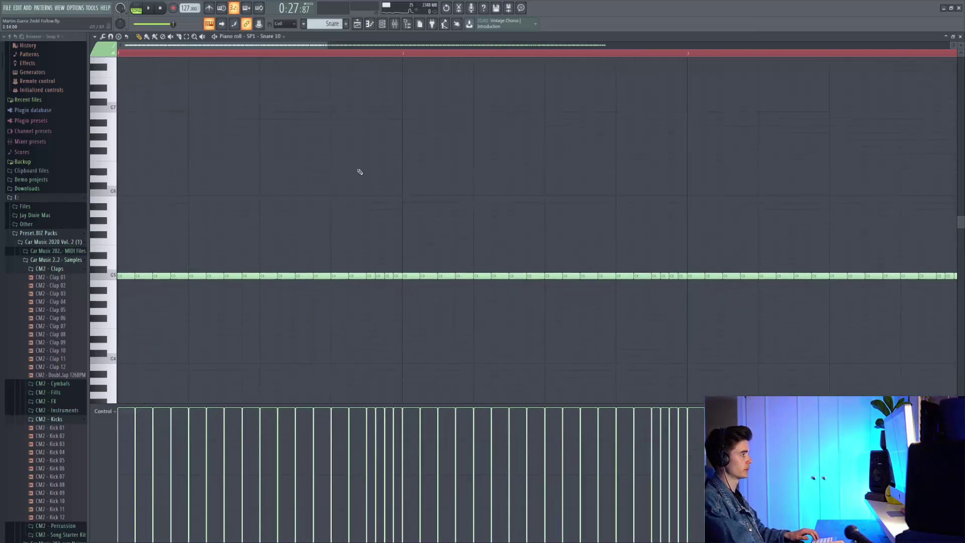
{"action": "scroll", "coordinate": [437, 263], "scroll_direction": "down", "scroll_amount": 4}
{"action": "left_click", "coordinate": [103, 410]}
{"action": "left_click", "coordinate": [191, 455]}
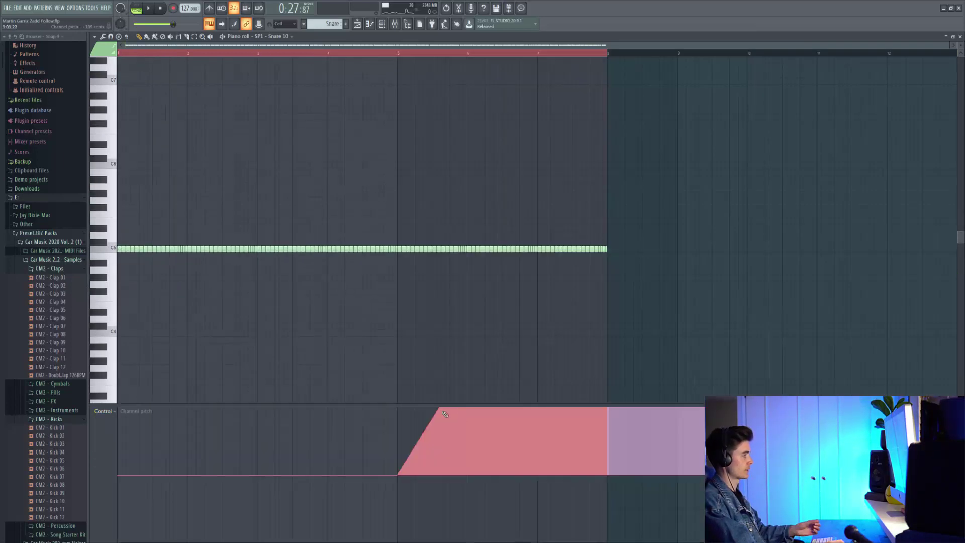
Inspect the snare's note filter cutoff values, switch to note velocity, and return to the arrangement.
{"action": "scroll", "coordinate": [504, 451], "scroll_direction": "up", "scroll_amount": 5}
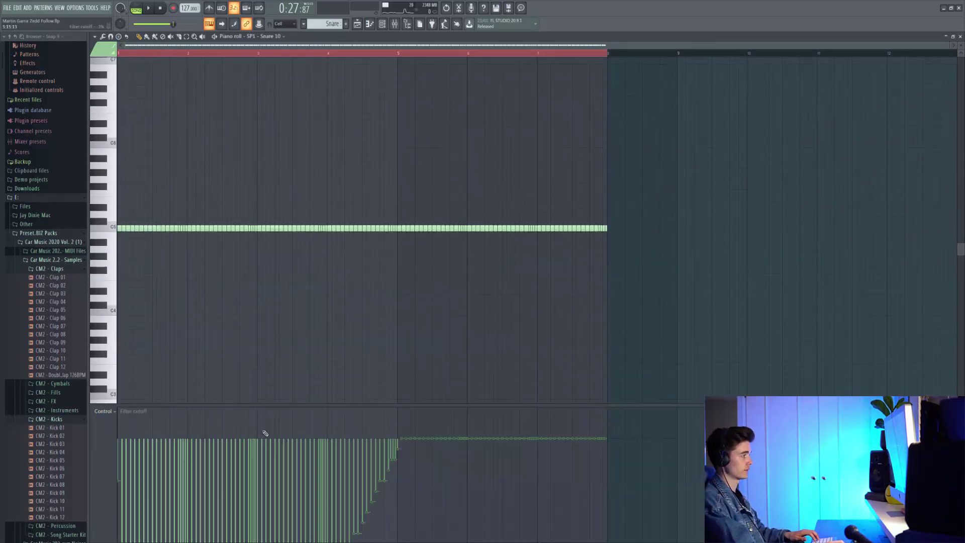
{"action": "left_click", "coordinate": [103, 411]}
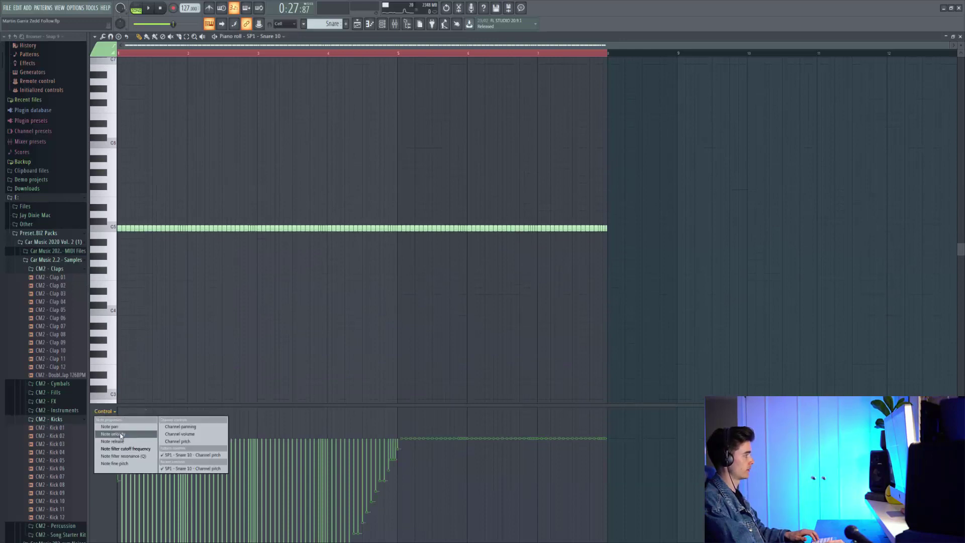
{"action": "left_click", "coordinate": [118, 431]}
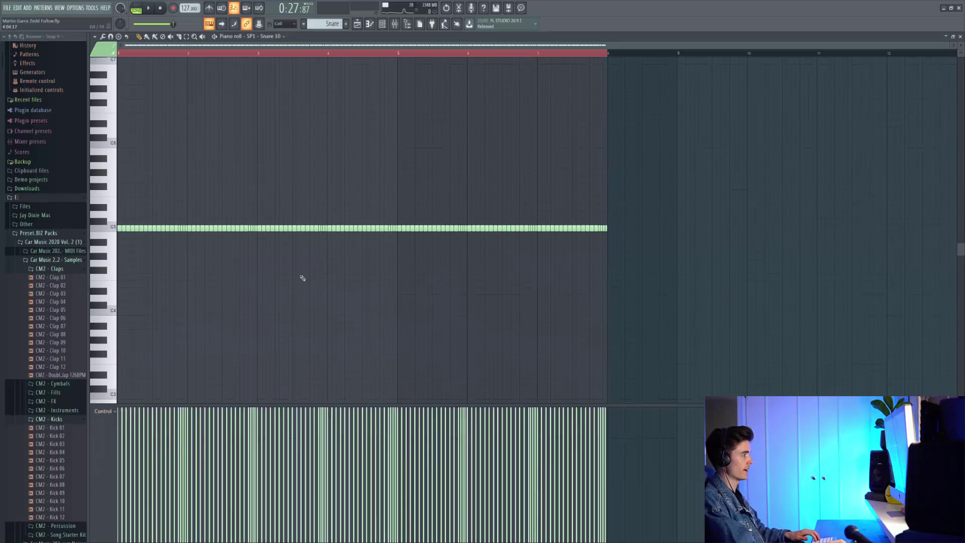
{"action": "left_click", "coordinate": [357, 24]}
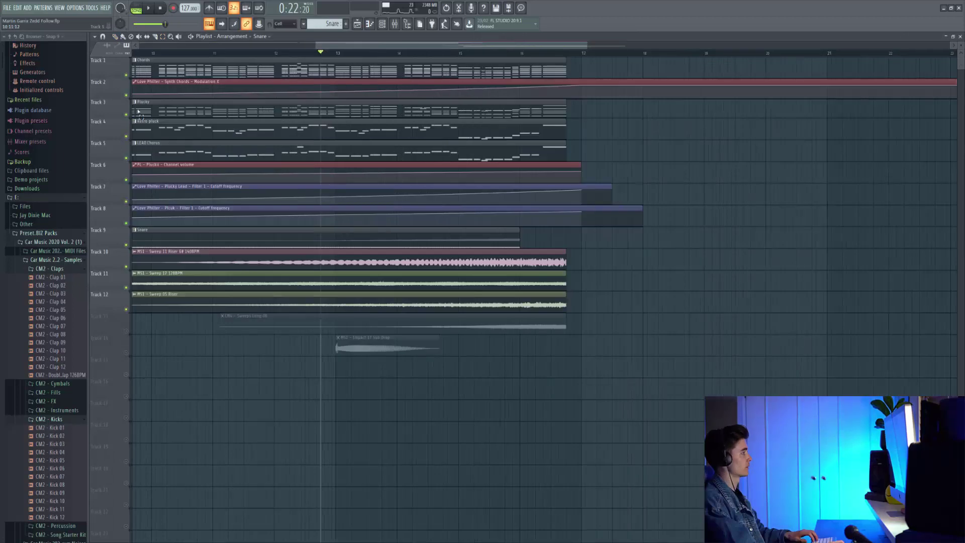
Enable the long sweep on Track 13 and audition the layered risers on Tracks 10 to 13 and the sub drop on Track 14.
{"action": "left_click", "coordinate": [126, 331]}
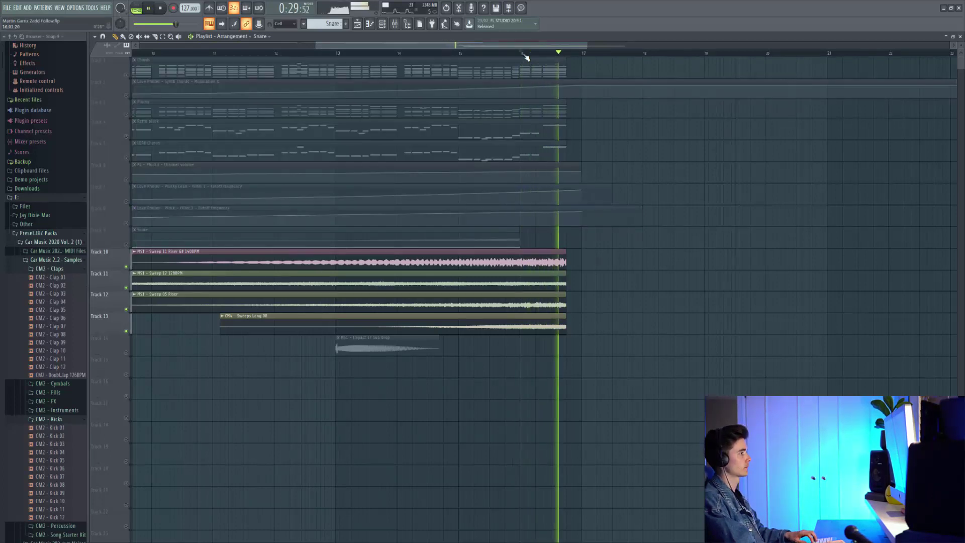
{"action": "key", "text": "space"}
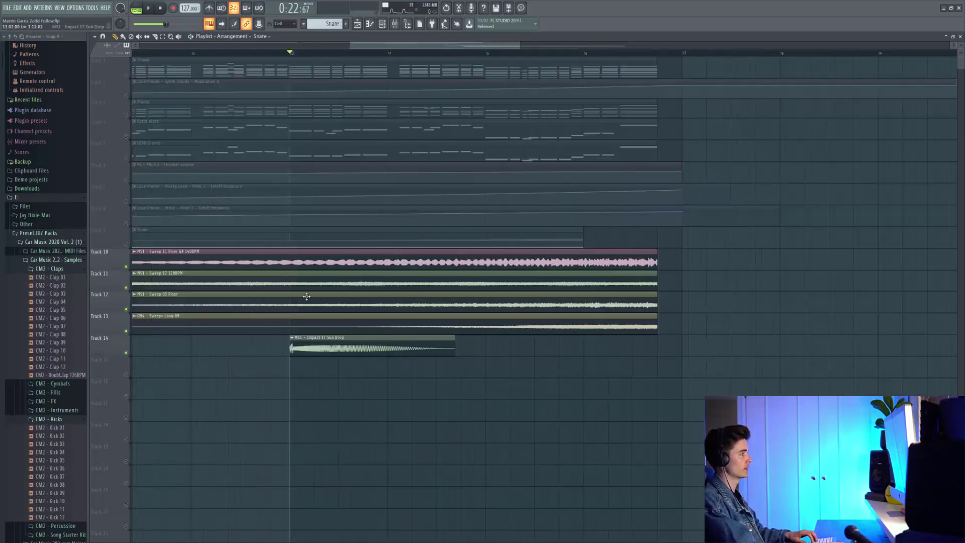
{"action": "scroll", "coordinate": [310, 281], "scroll_direction": "down", "scroll_amount": 4}
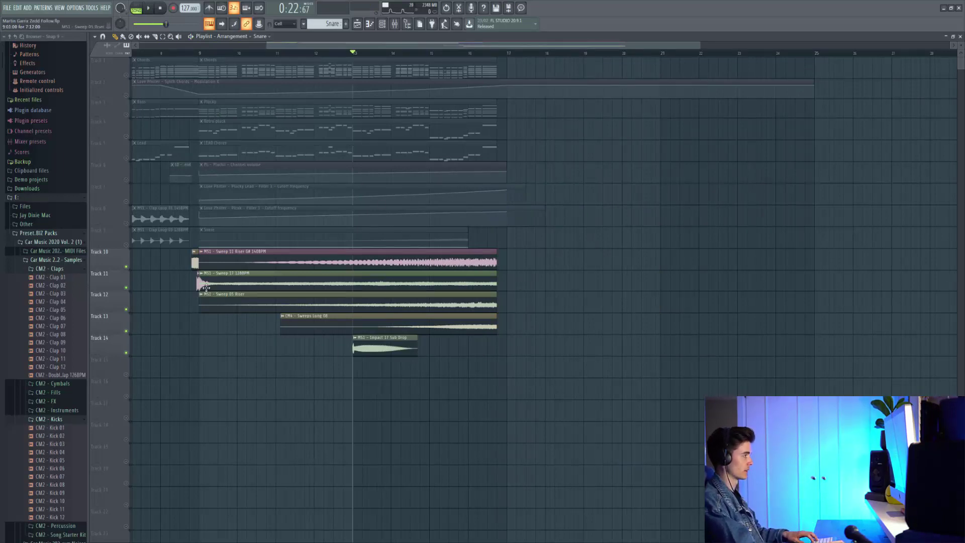
{"action": "key", "text": "space"}
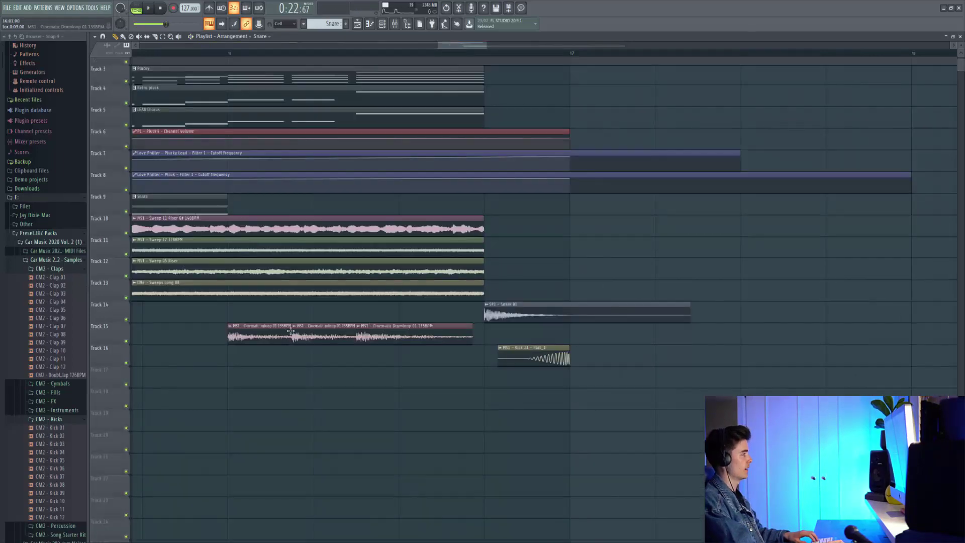
Solo Track 15 and play its cinematic drumloop hits from bar 16.
{"action": "scroll", "coordinate": [177, 307], "scroll_direction": "down", "scroll_amount": 4}
{"action": "left_click_drag", "start_coordinate": [282, 299], "coordinate": [577, 290]}
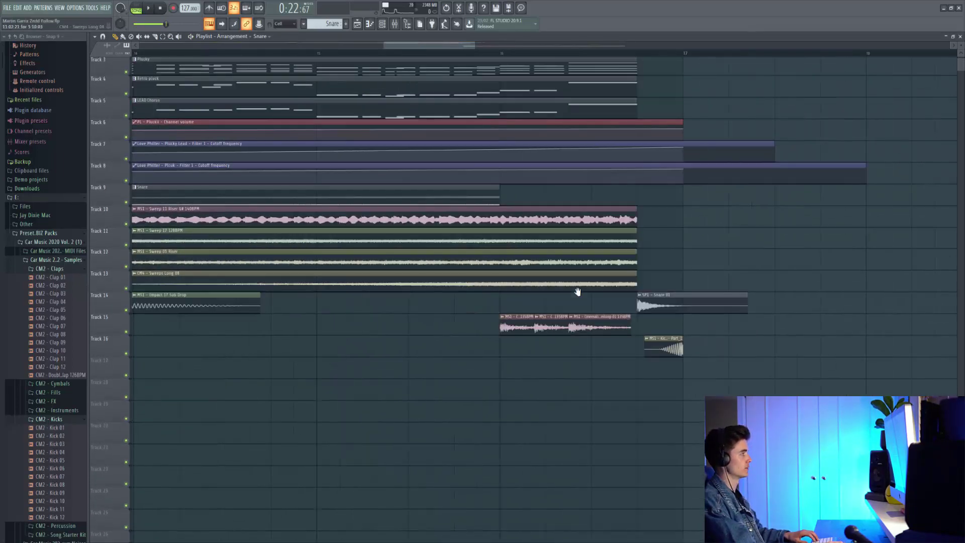
{"action": "left_click_drag", "start_coordinate": [280, 261], "coordinate": [564, 284]}
{"action": "left_click_drag", "start_coordinate": [913, 374], "coordinate": [669, 388]}
{"action": "scroll", "coordinate": [670, 388], "scroll_direction": "up", "scroll_amount": 1}
{"action": "left_click_drag", "start_coordinate": [585, 383], "coordinate": [503, 385]}
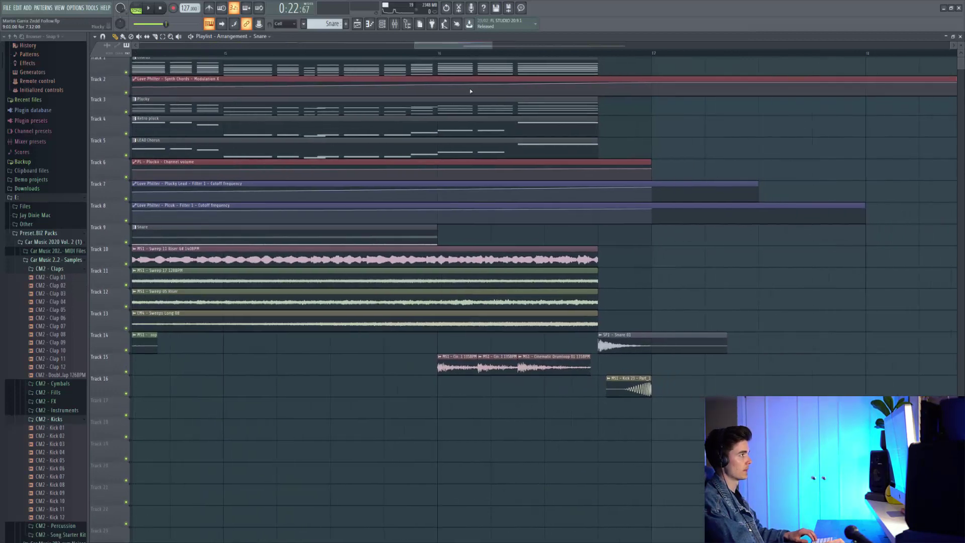
{"action": "left_click", "coordinate": [443, 53]}
{"action": "right_click", "coordinate": [125, 371]}
{"action": "key", "text": "space"}
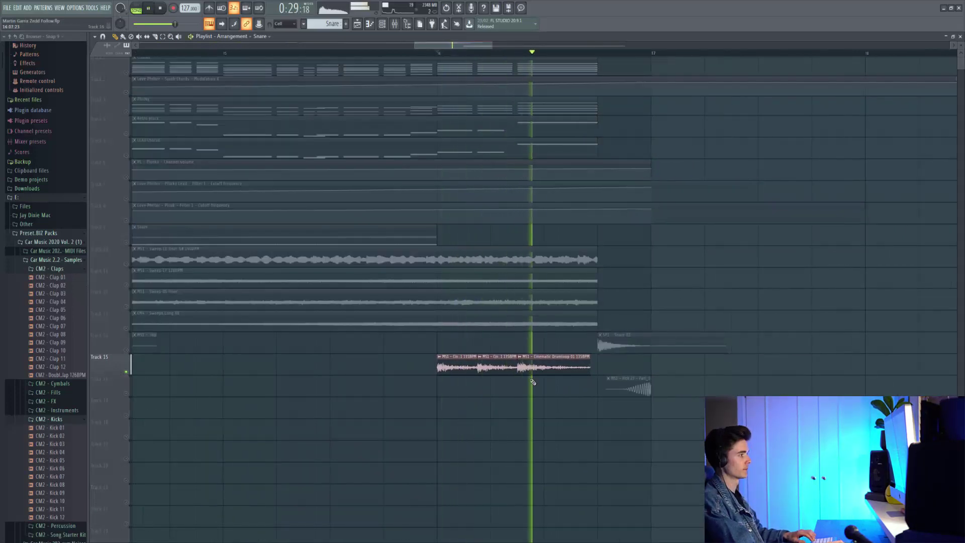
{"action": "key", "text": "space"}
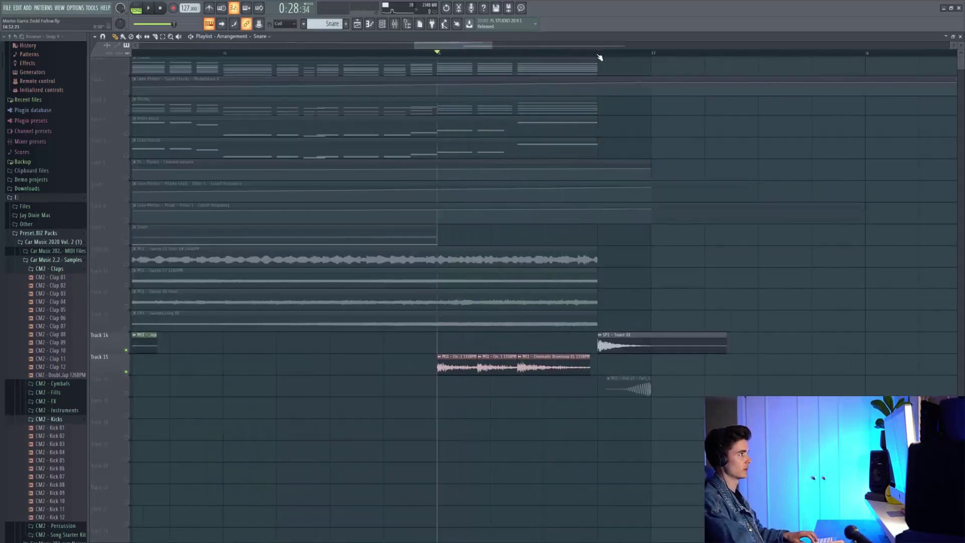
Audition the snare hit on Track 14 and the soloed Kick 23 - Part_1 clip on Track 16 leading into bar 17.
{"action": "key", "text": "space"}
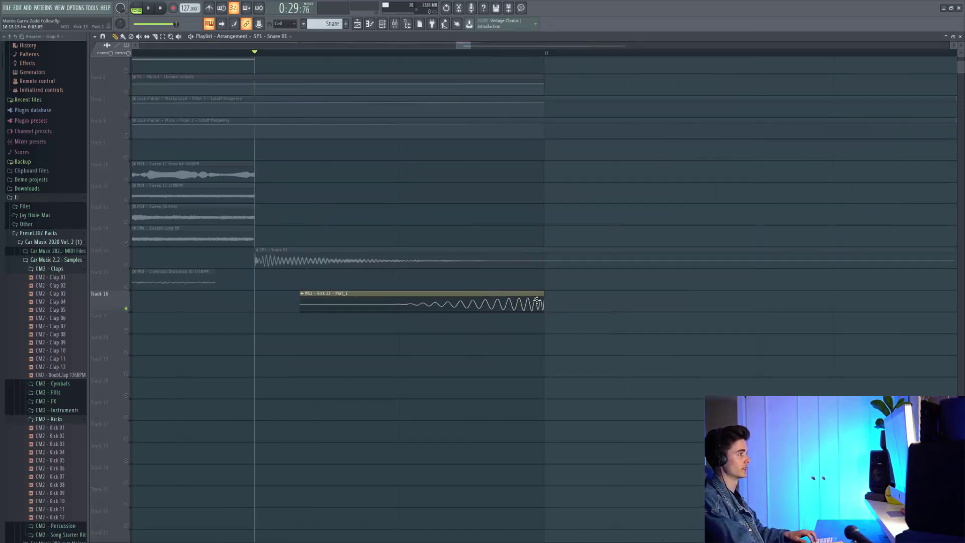
{"action": "key", "text": "space"}
{"action": "key", "text": "space"}
{"action": "key", "text": "space"}
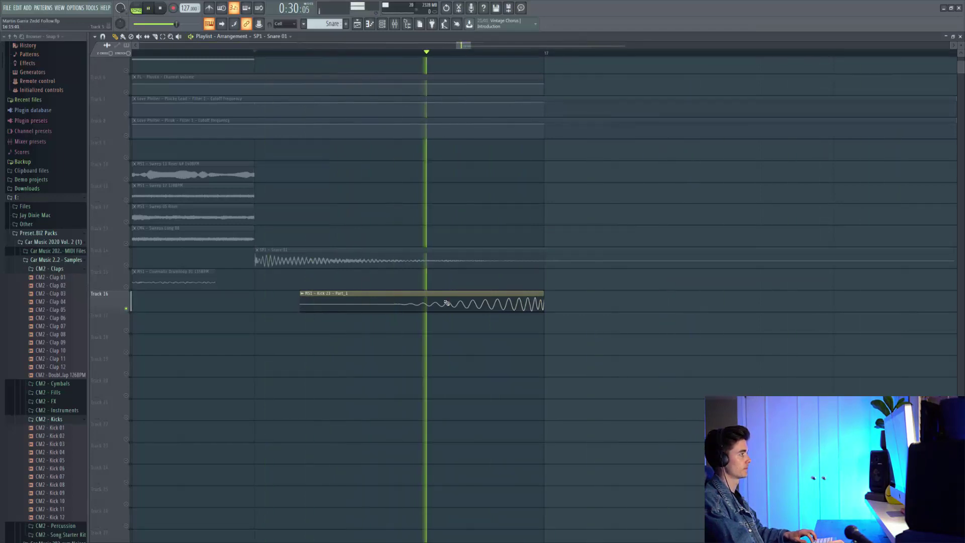
Open the Kick 23 - Part_1 sample settings, switch Reverse off and back on to compare the waveforms, and close them.
{"action": "double_click", "coordinate": [446, 302]}
{"action": "key", "text": "space"}
{"action": "left_click", "coordinate": [226, 163]}
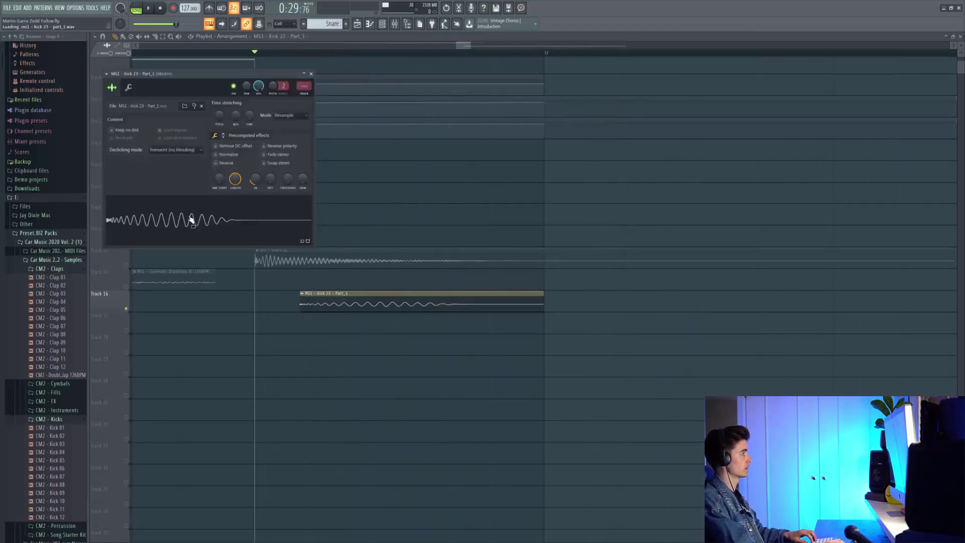
{"action": "left_click", "coordinate": [224, 163]}
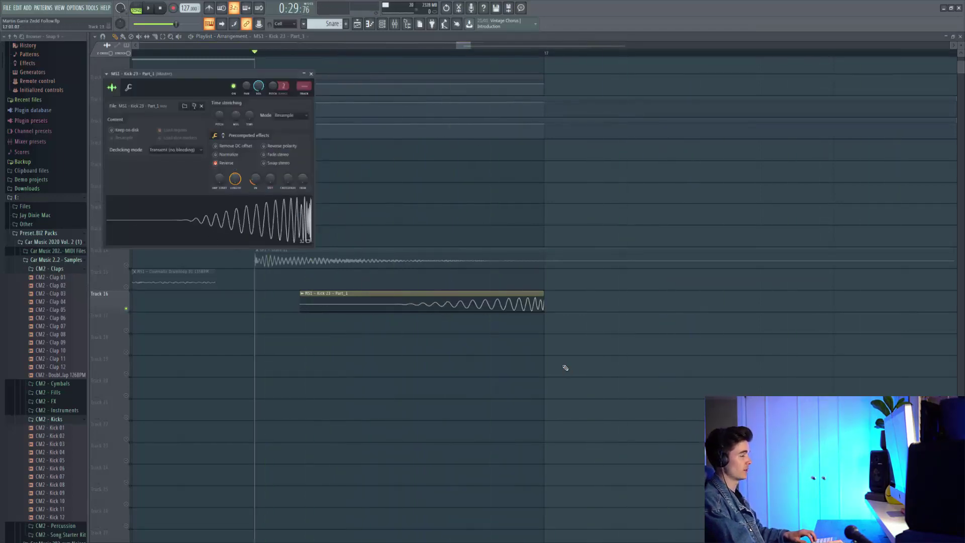
{"action": "key", "text": "Escape"}
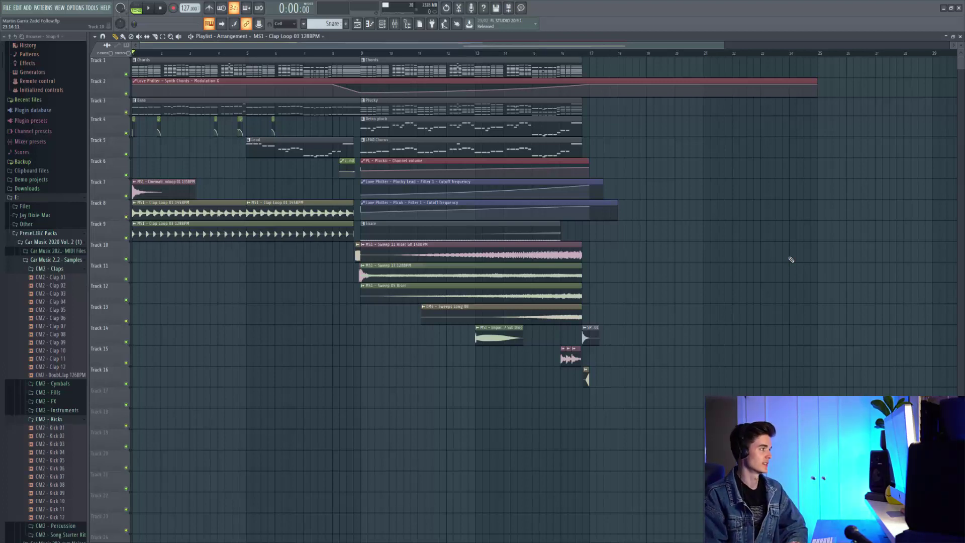
Play the full arrangement from the start with every track enabled.
{"action": "key", "text": "space"}
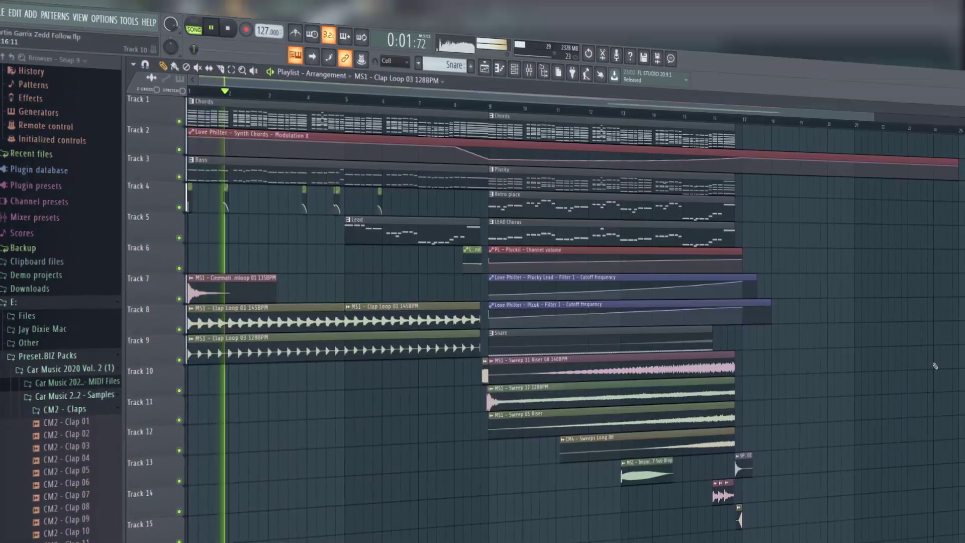